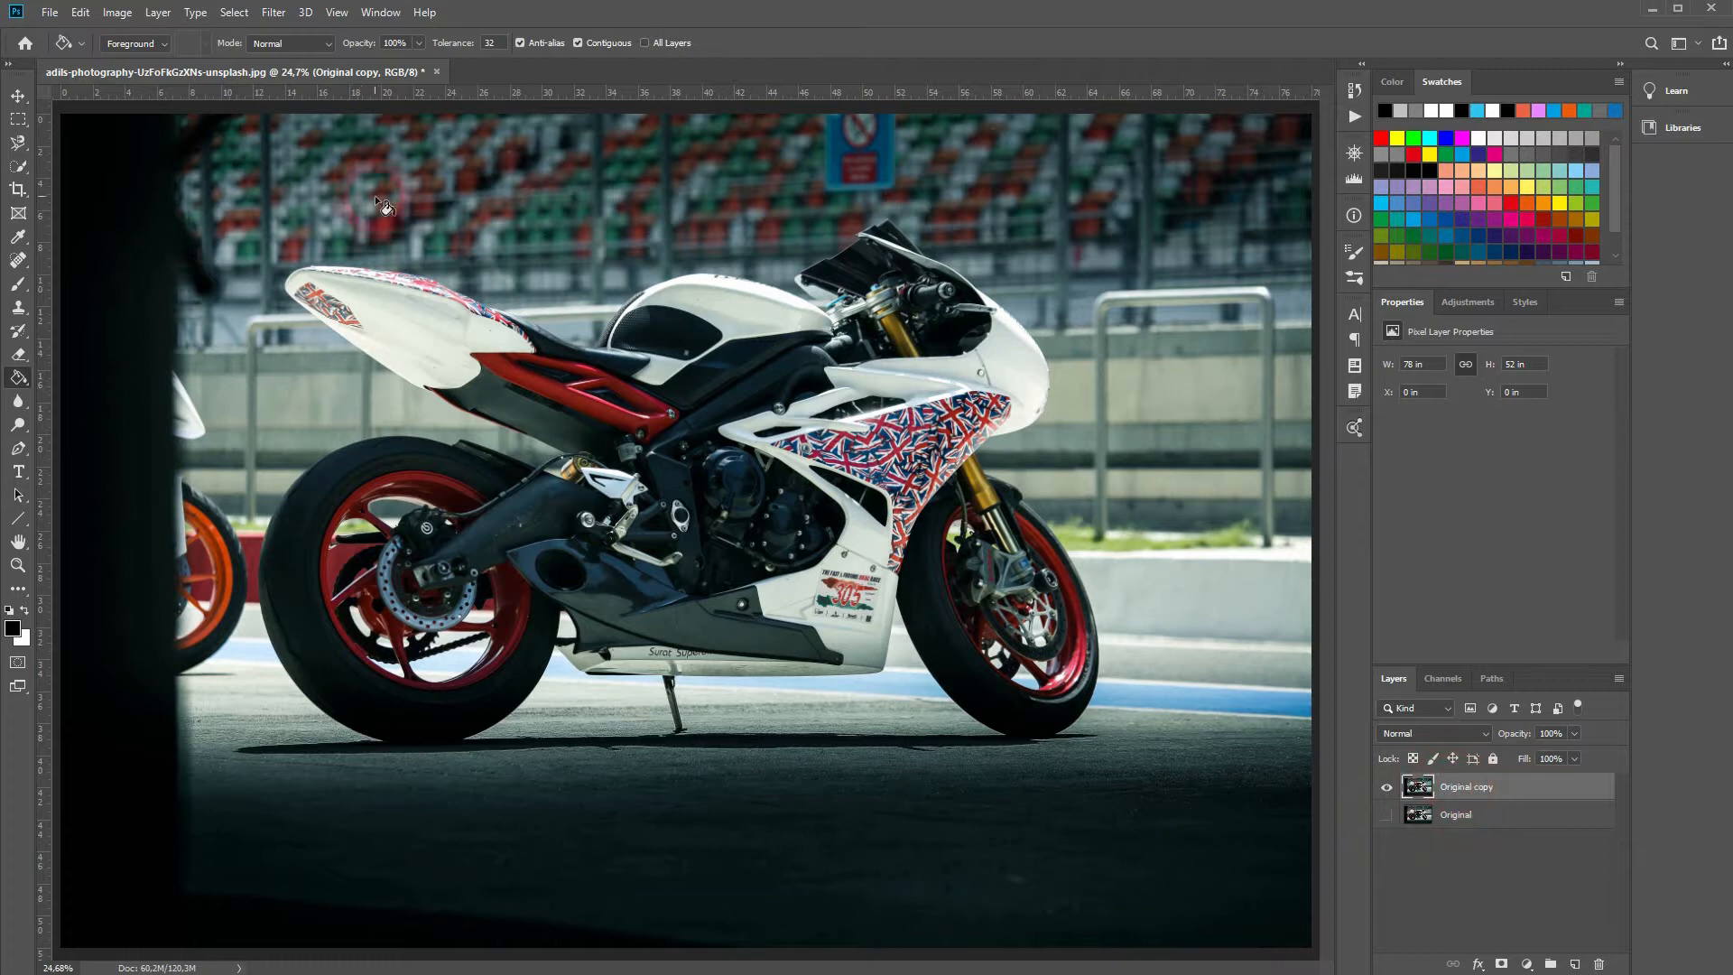
Apply a Camera Raw post-crop vignette to Original copy with amount -29 and a slightly lower midpoint, and compare it with Original.
click(287, 15)
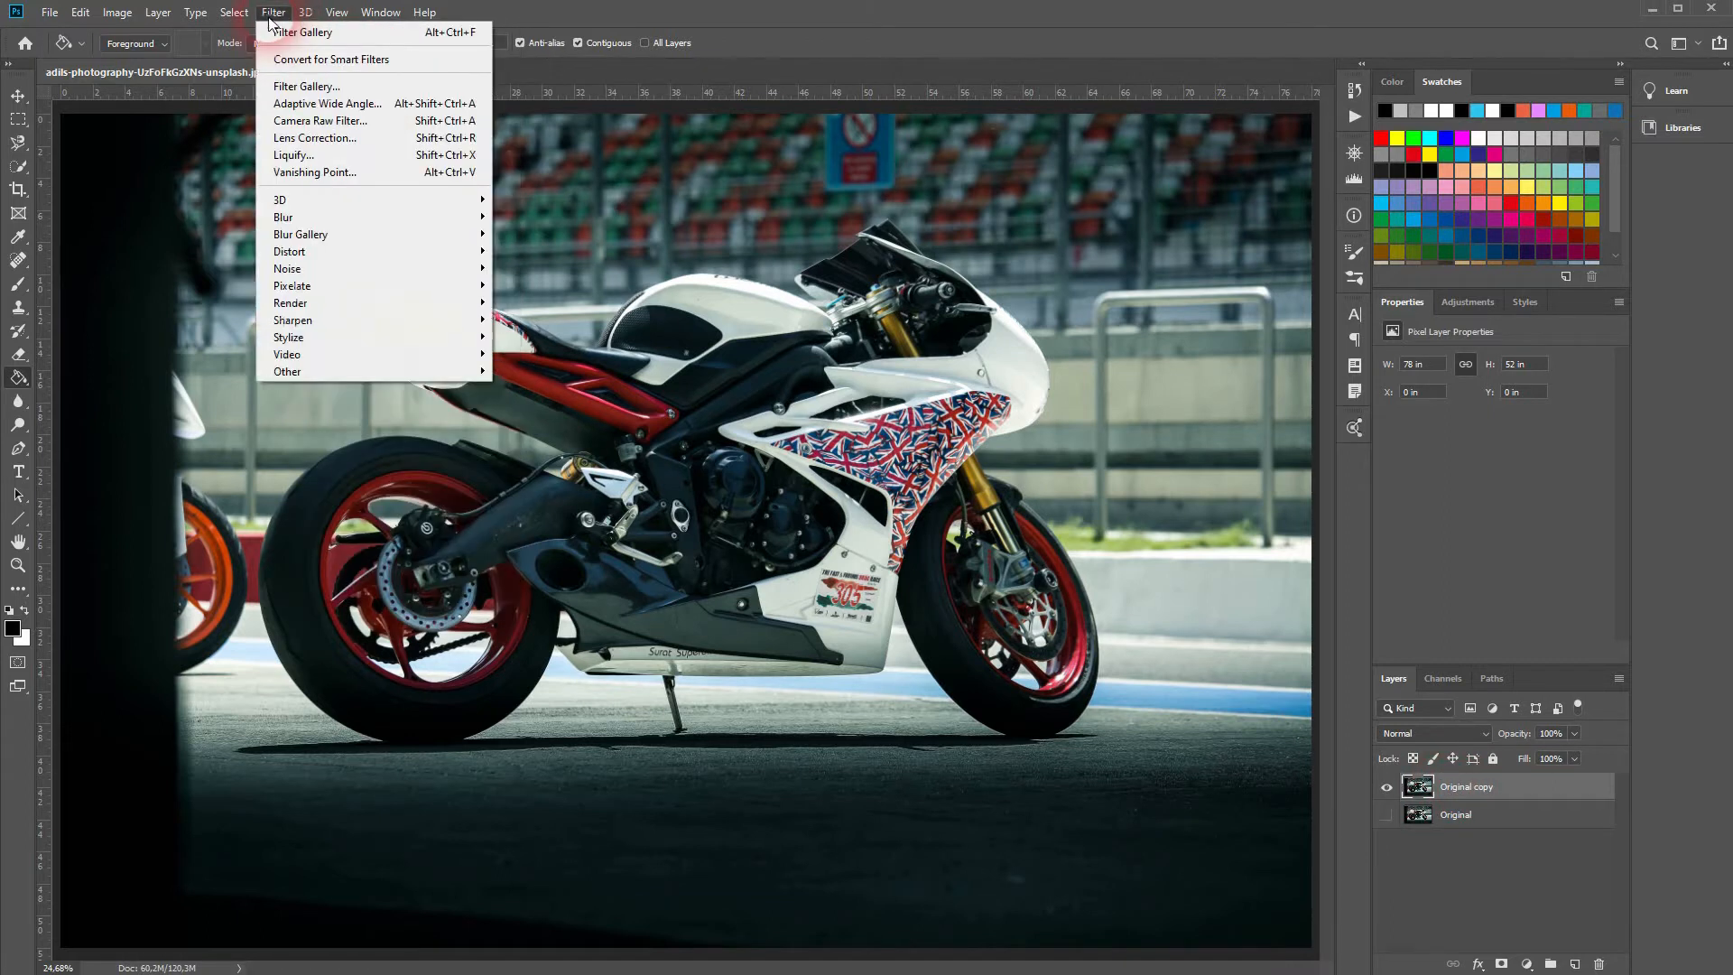
click(365, 121)
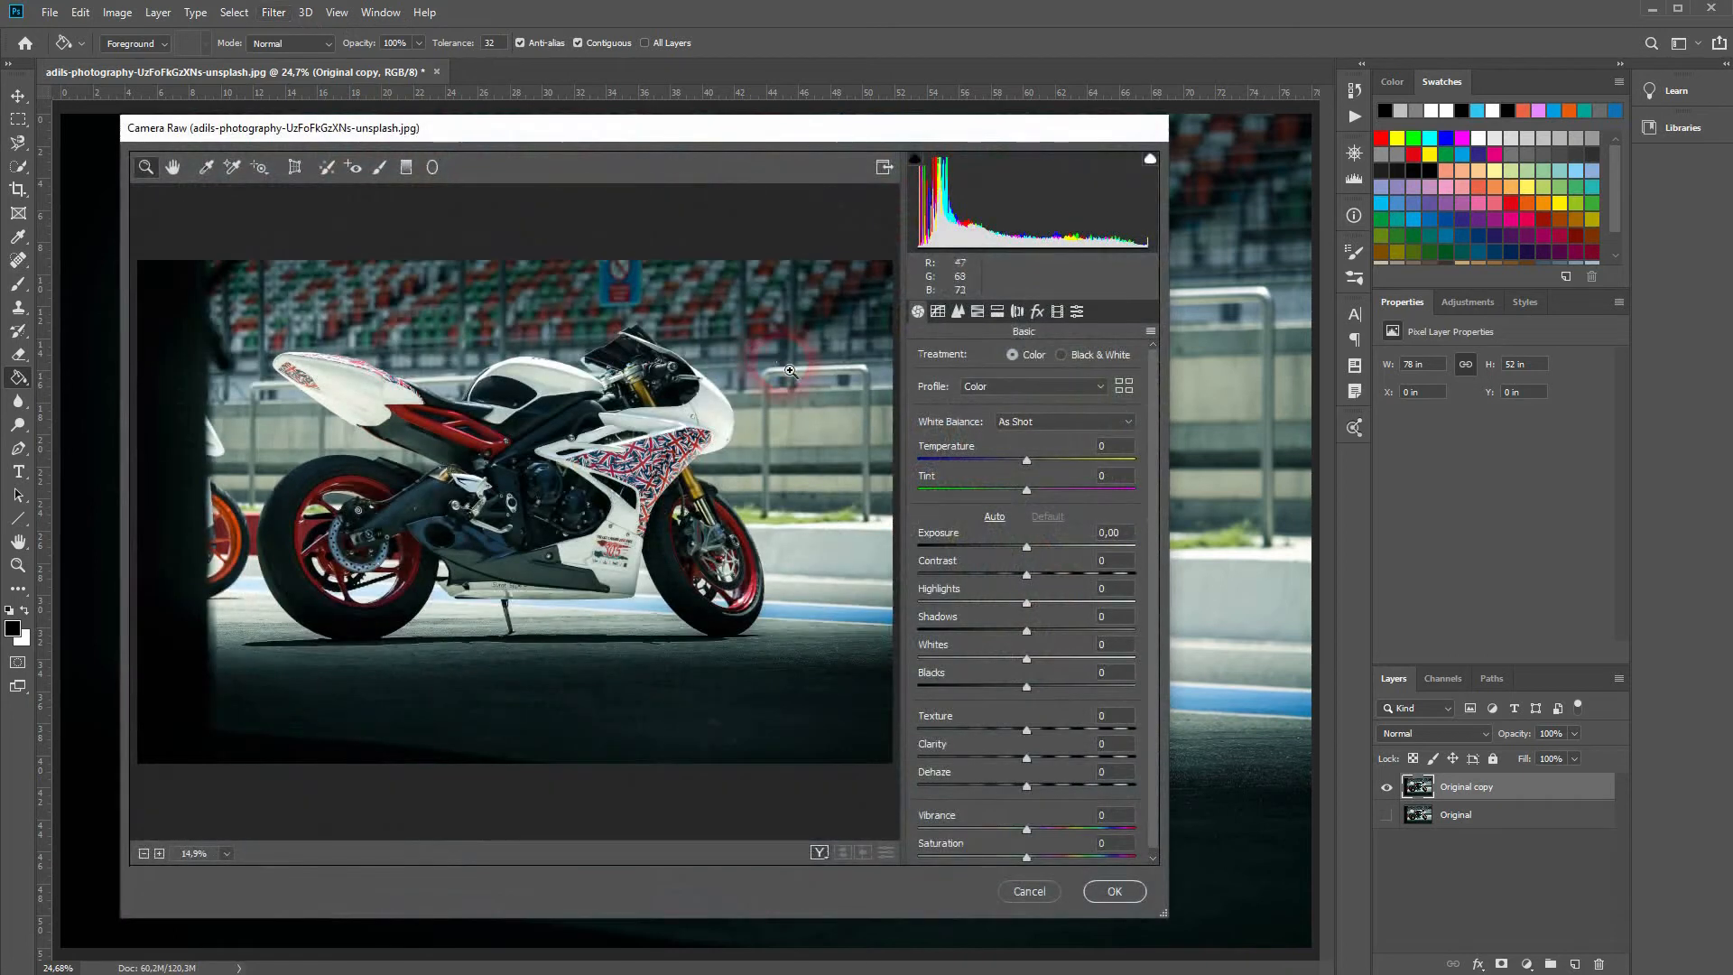
click(1037, 311)
click(1007, 607)
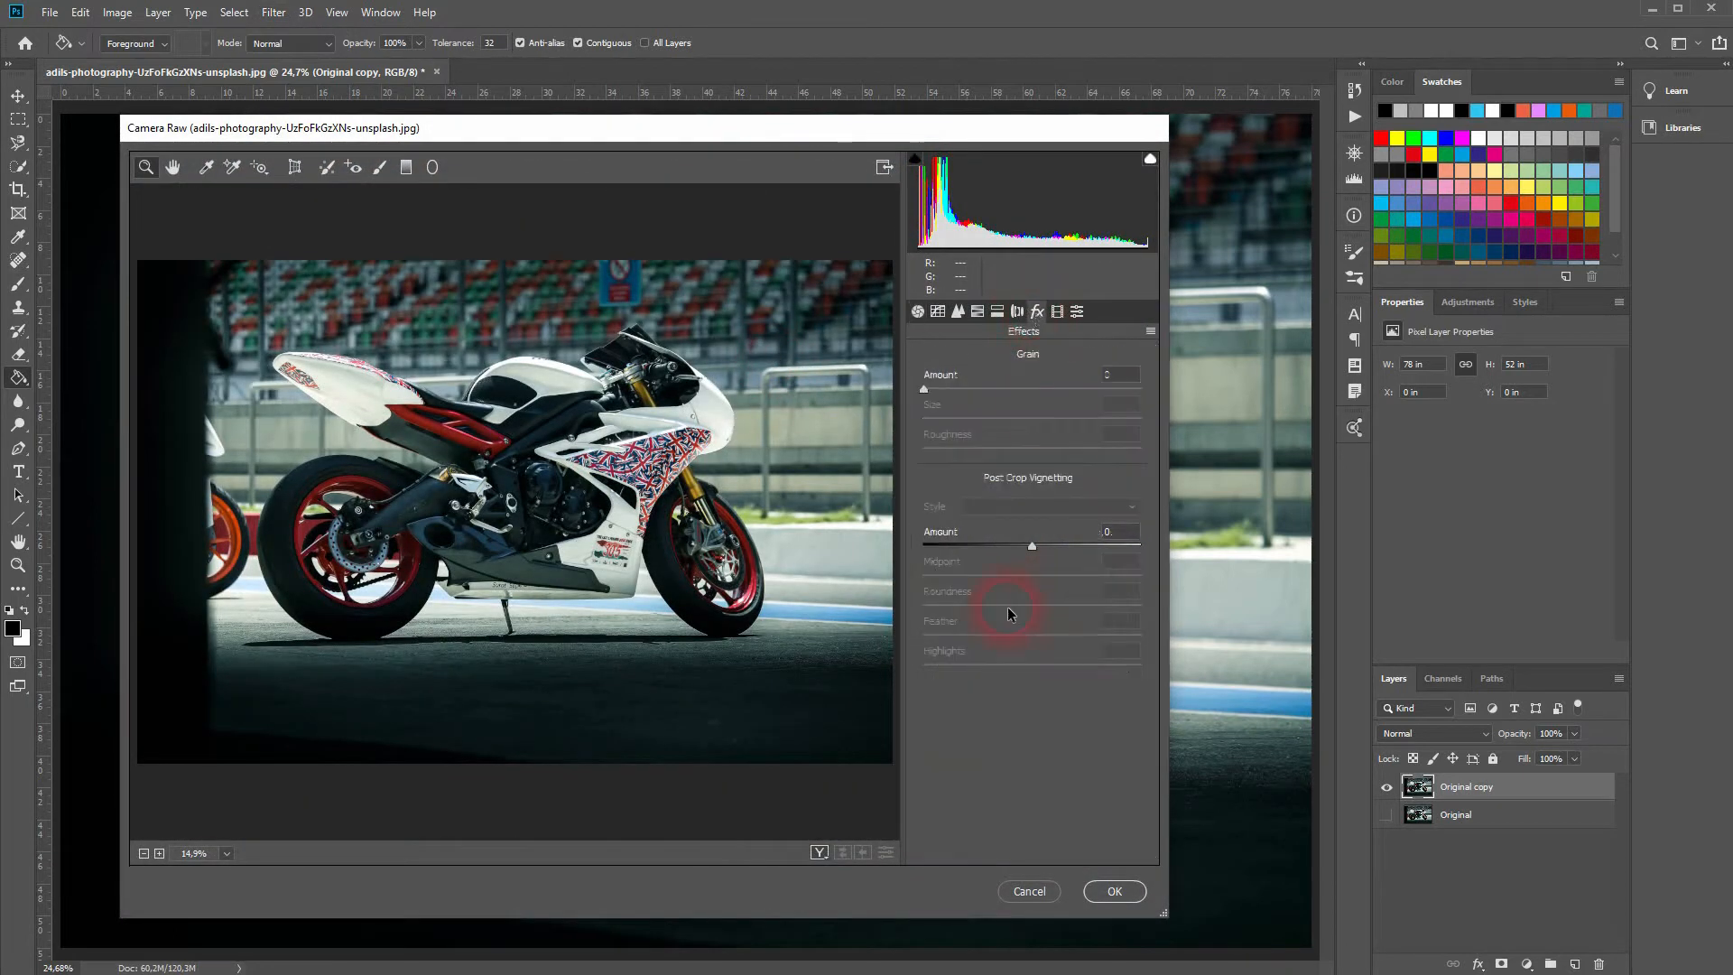
drag(1033, 545, 1032, 583)
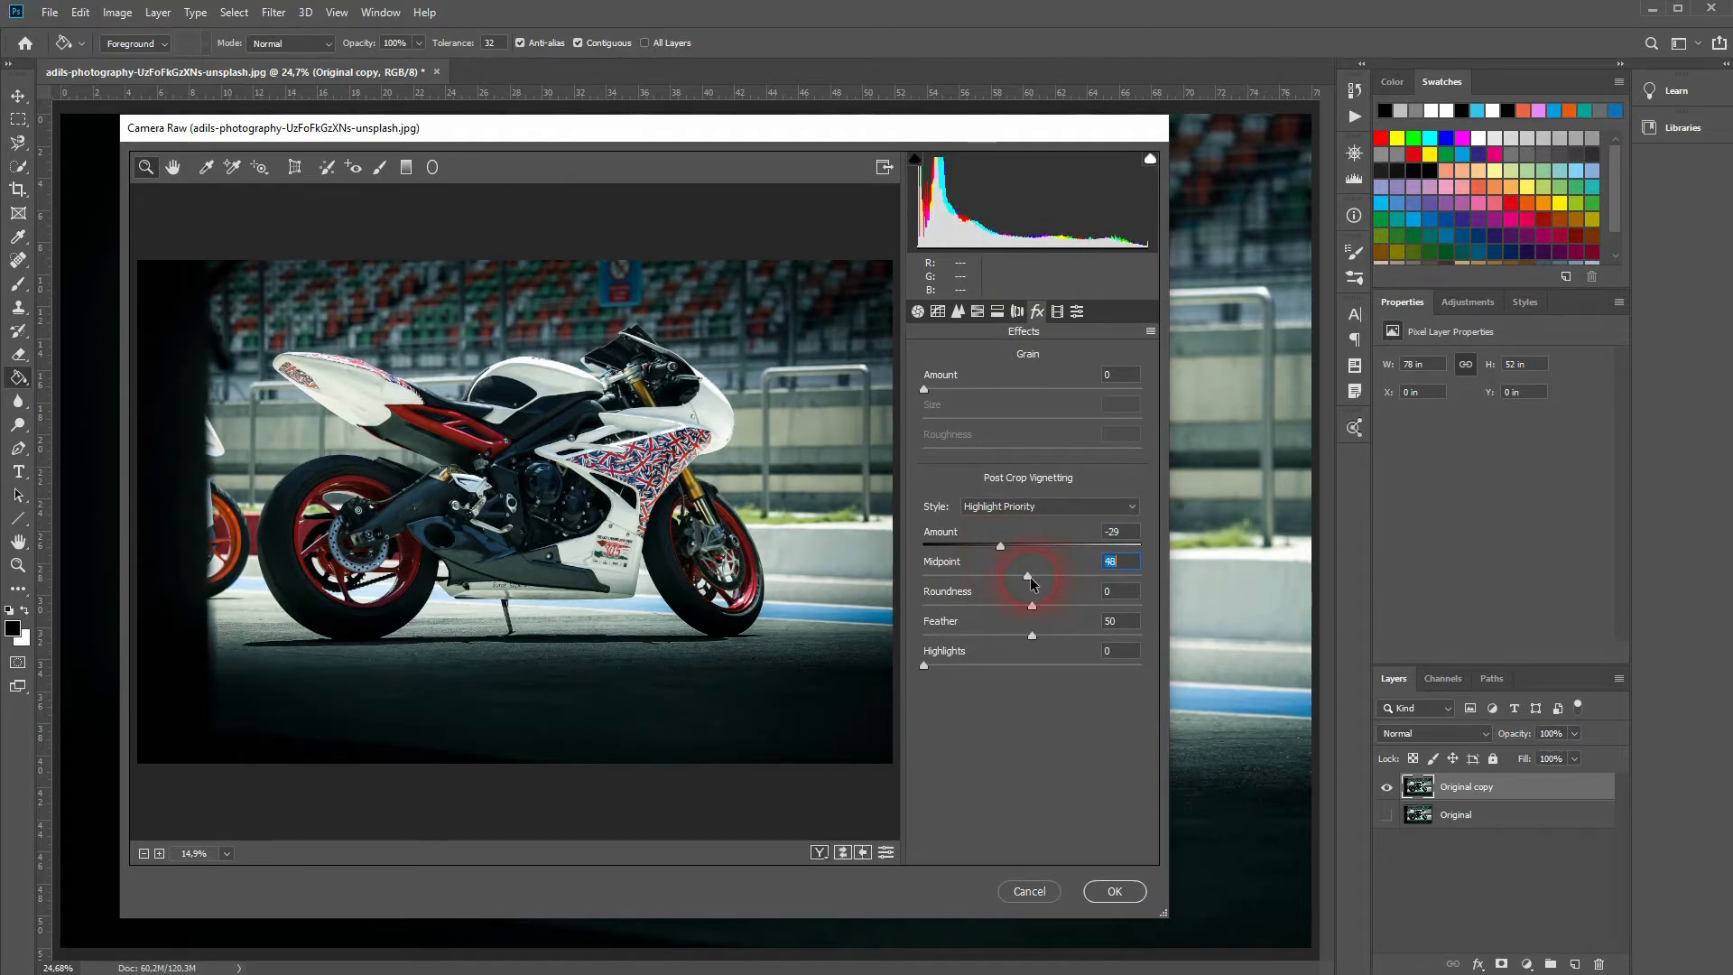
click(1115, 891)
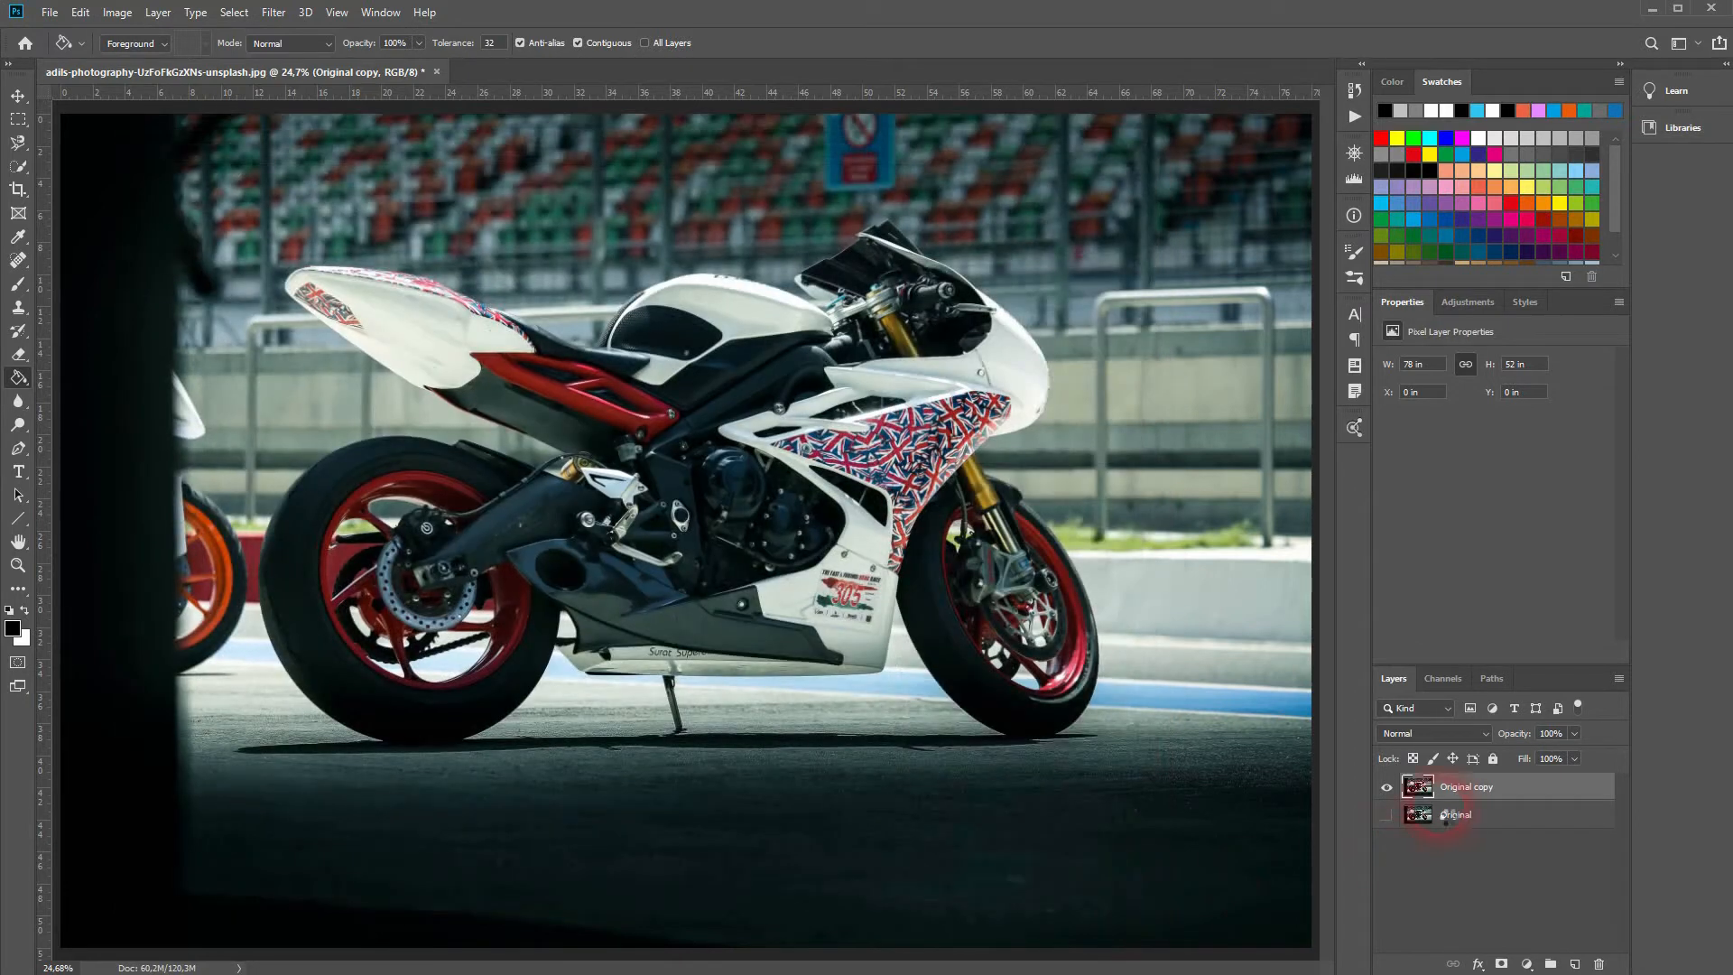
alt+click(1392, 818)
alt+click(1395, 787)
click(1455, 794)
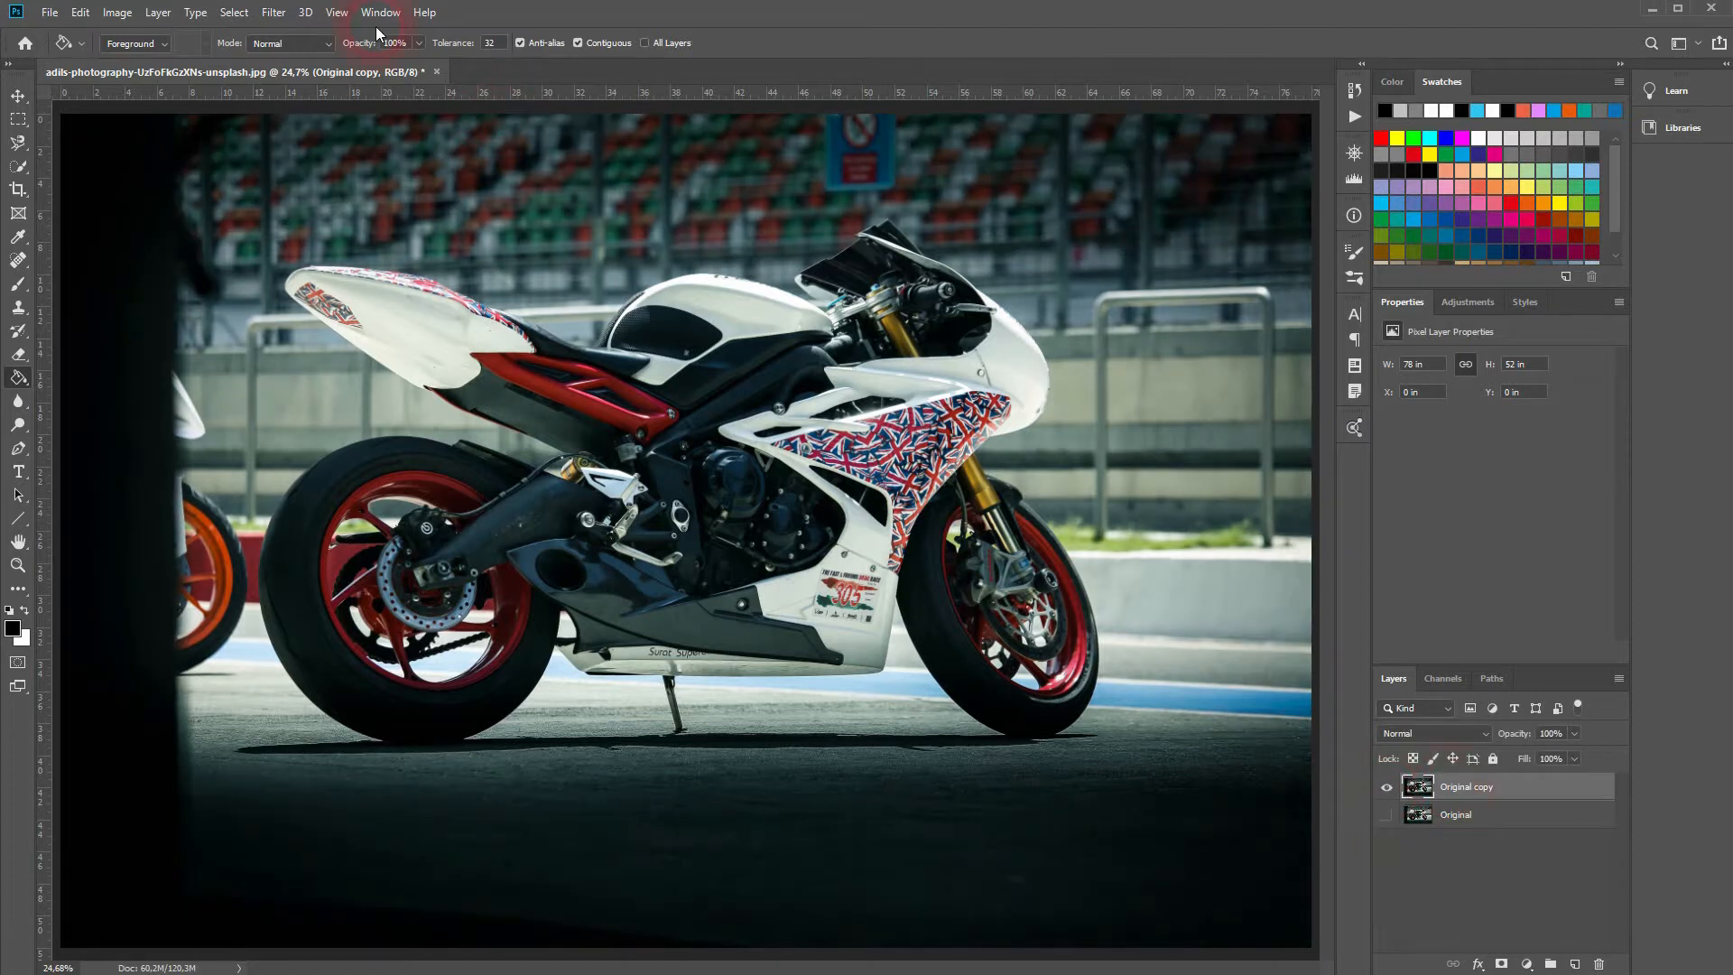
Add Camera Raw grain to the Original copy layer with amount, size and roughness all at 100.
click(274, 12)
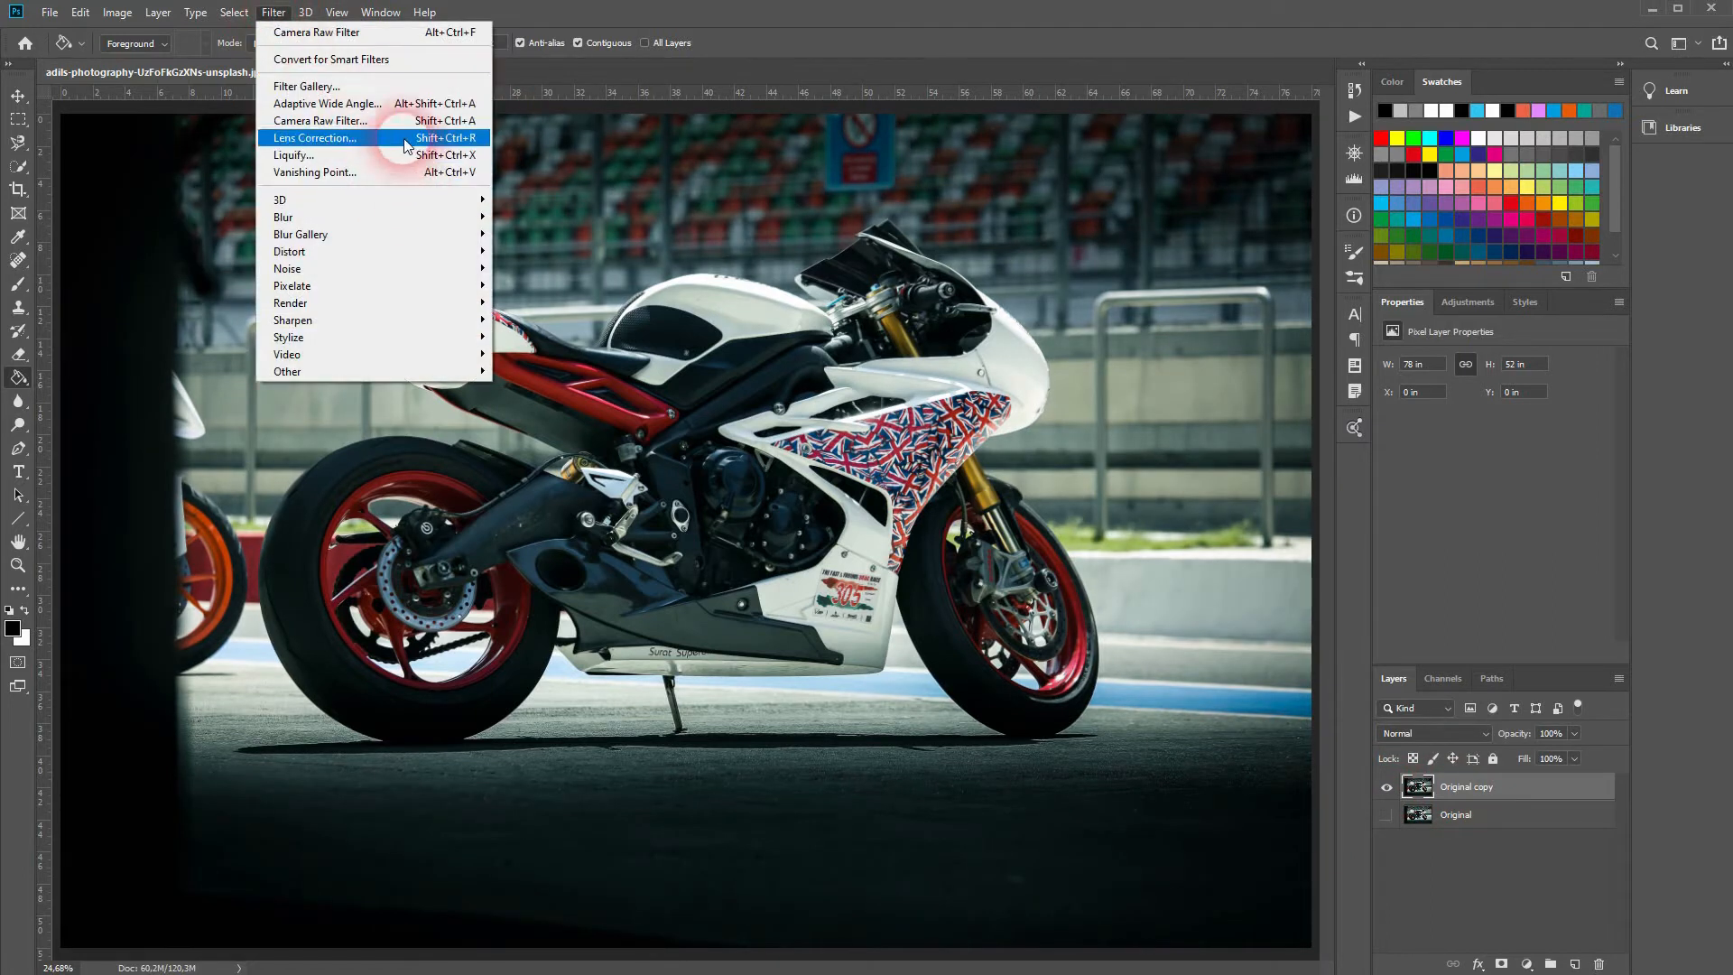
click(321, 120)
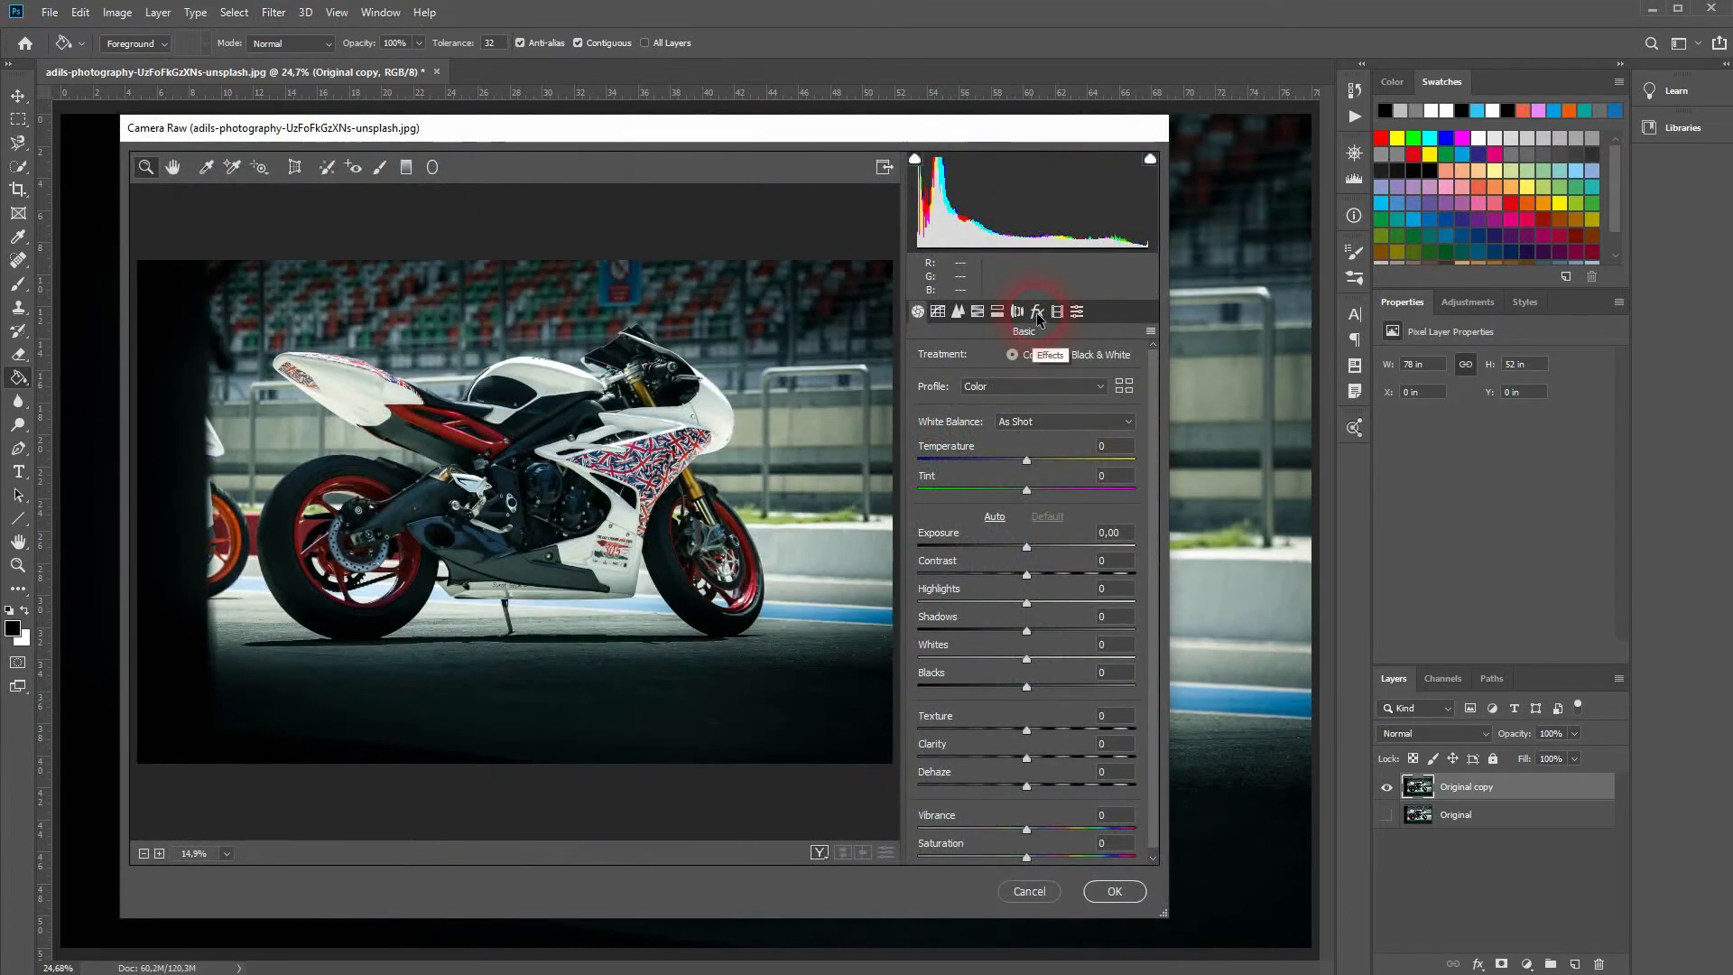
click(1037, 313)
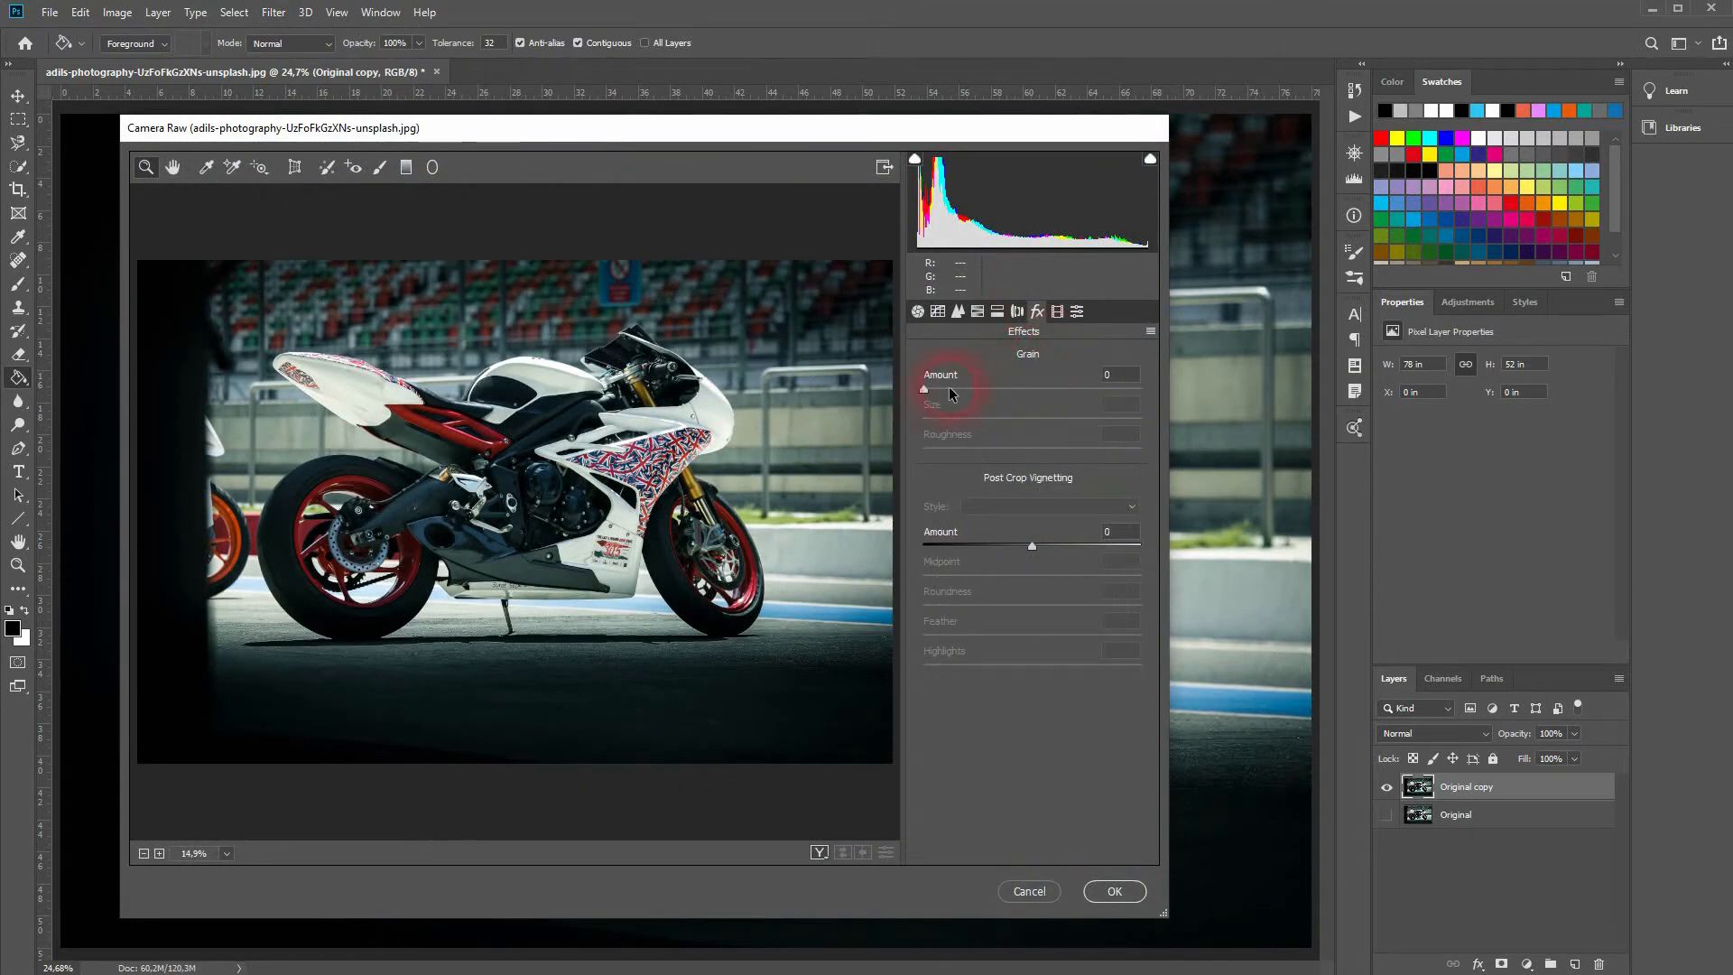
drag(930, 397, 1182, 403)
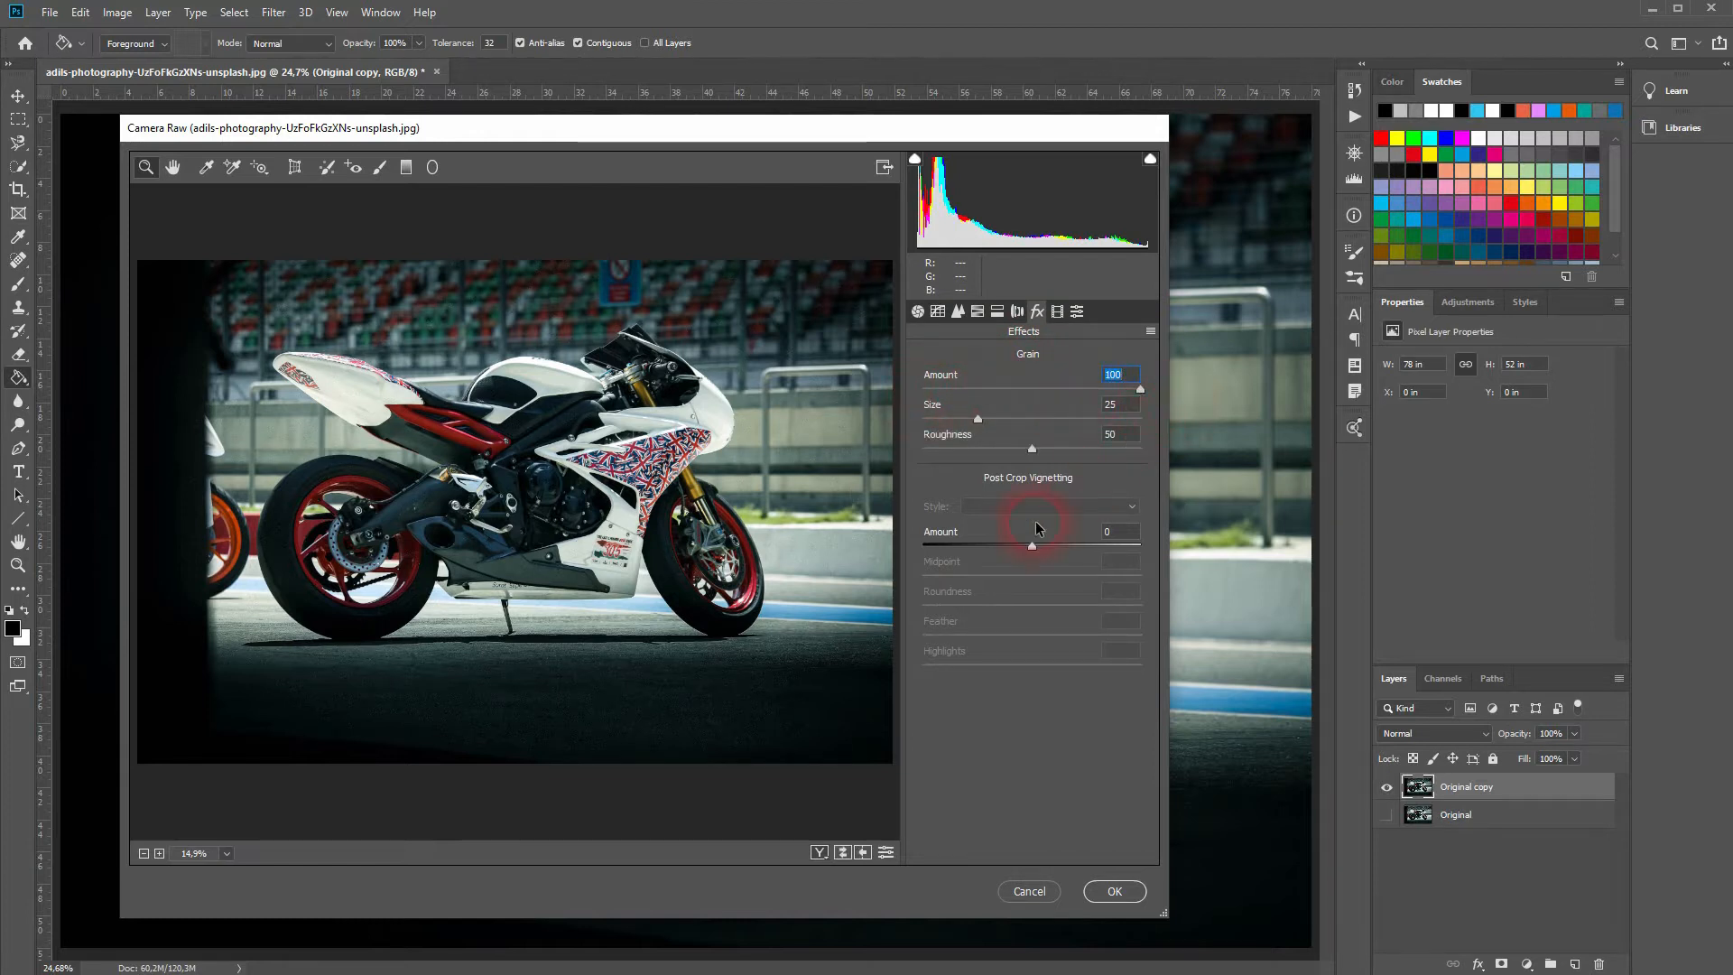
click(979, 419)
drag(1073, 423, 1166, 424)
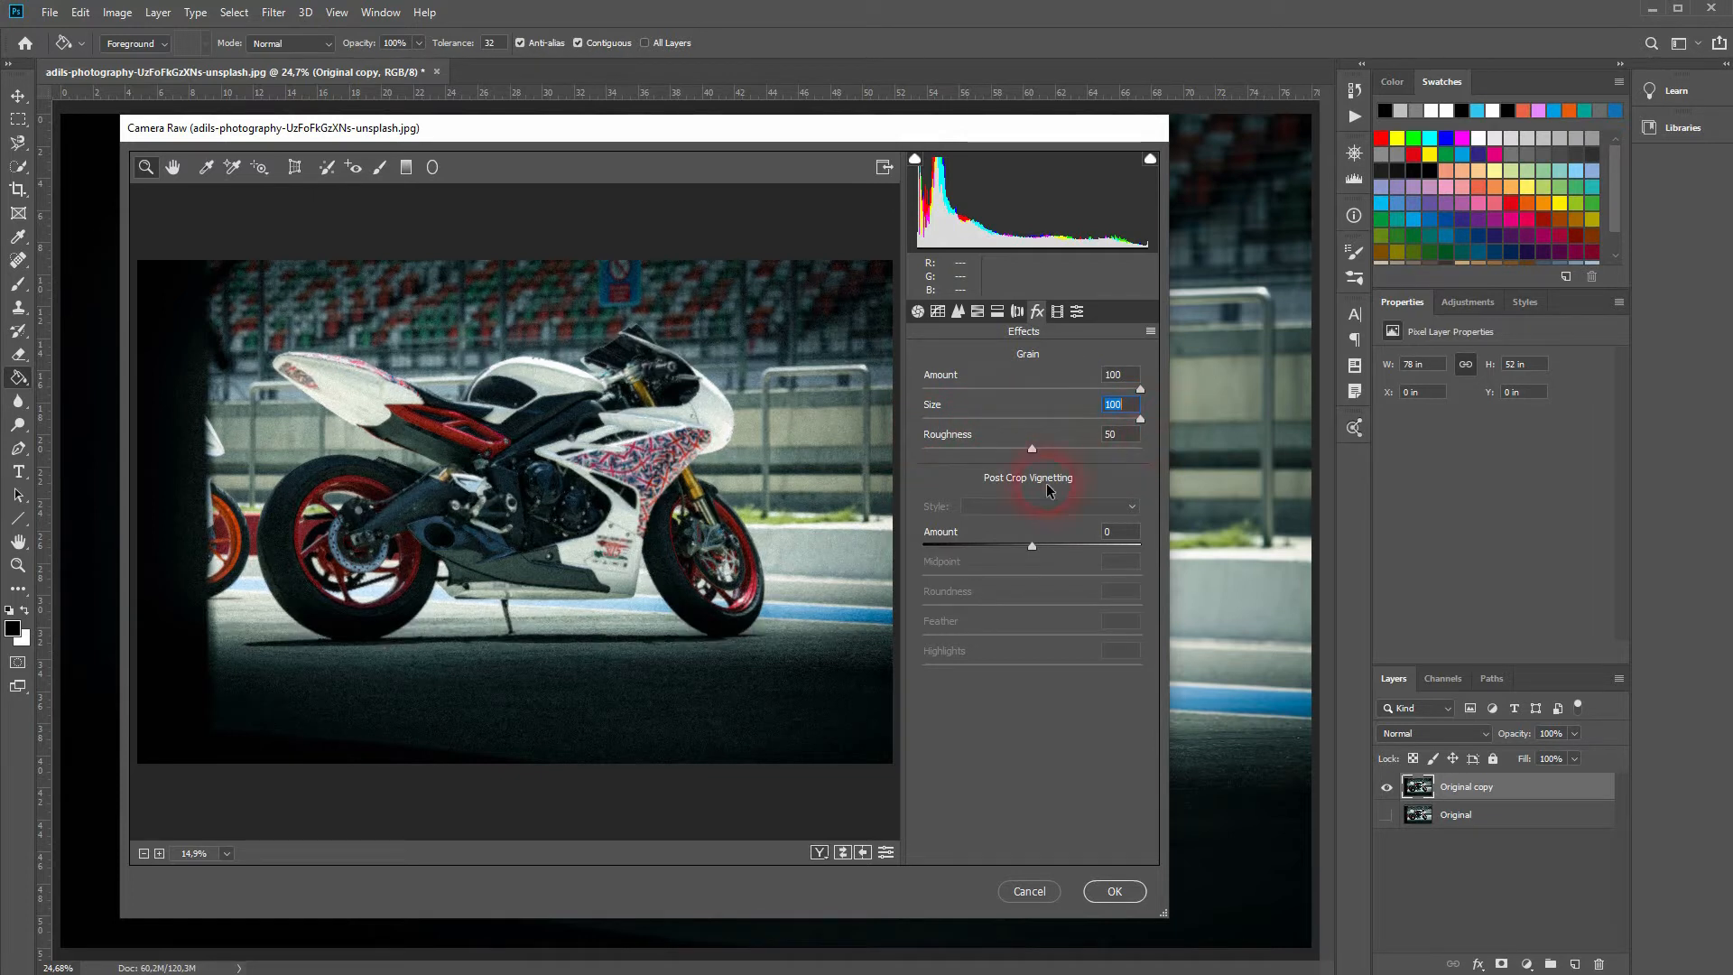
drag(1036, 451, 1152, 447)
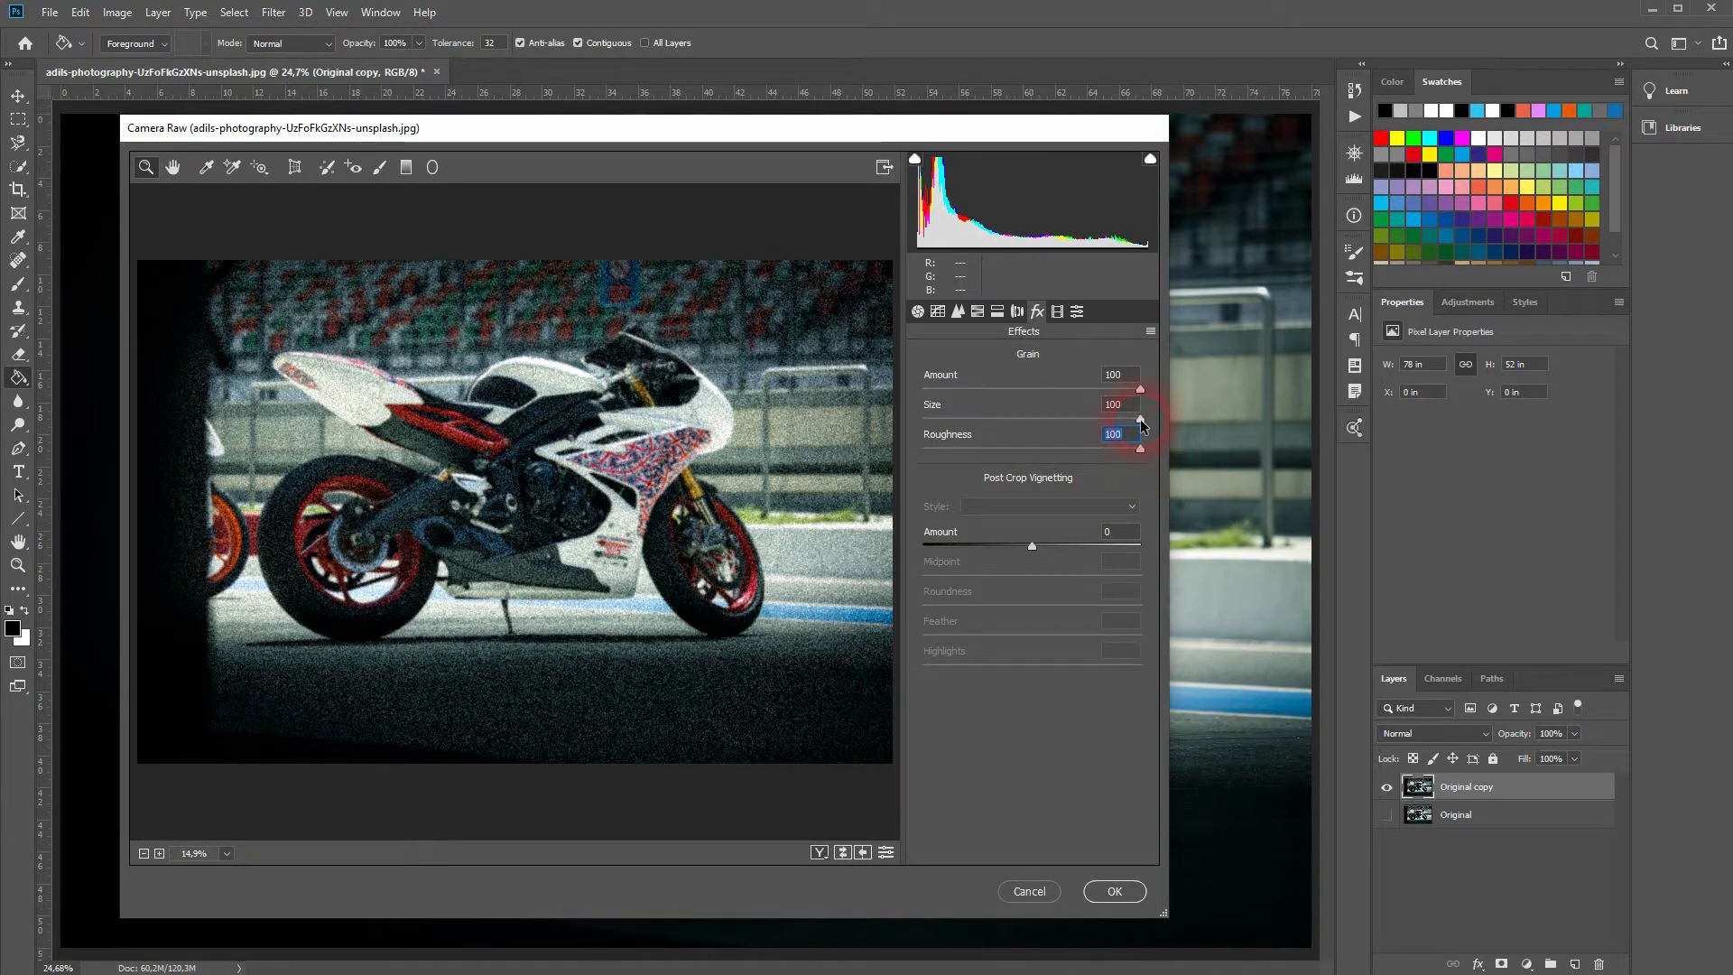
Set the grain amount to 72, size to 38 and roughness to 37, and apply the filter.
drag(1141, 390, 1120, 390)
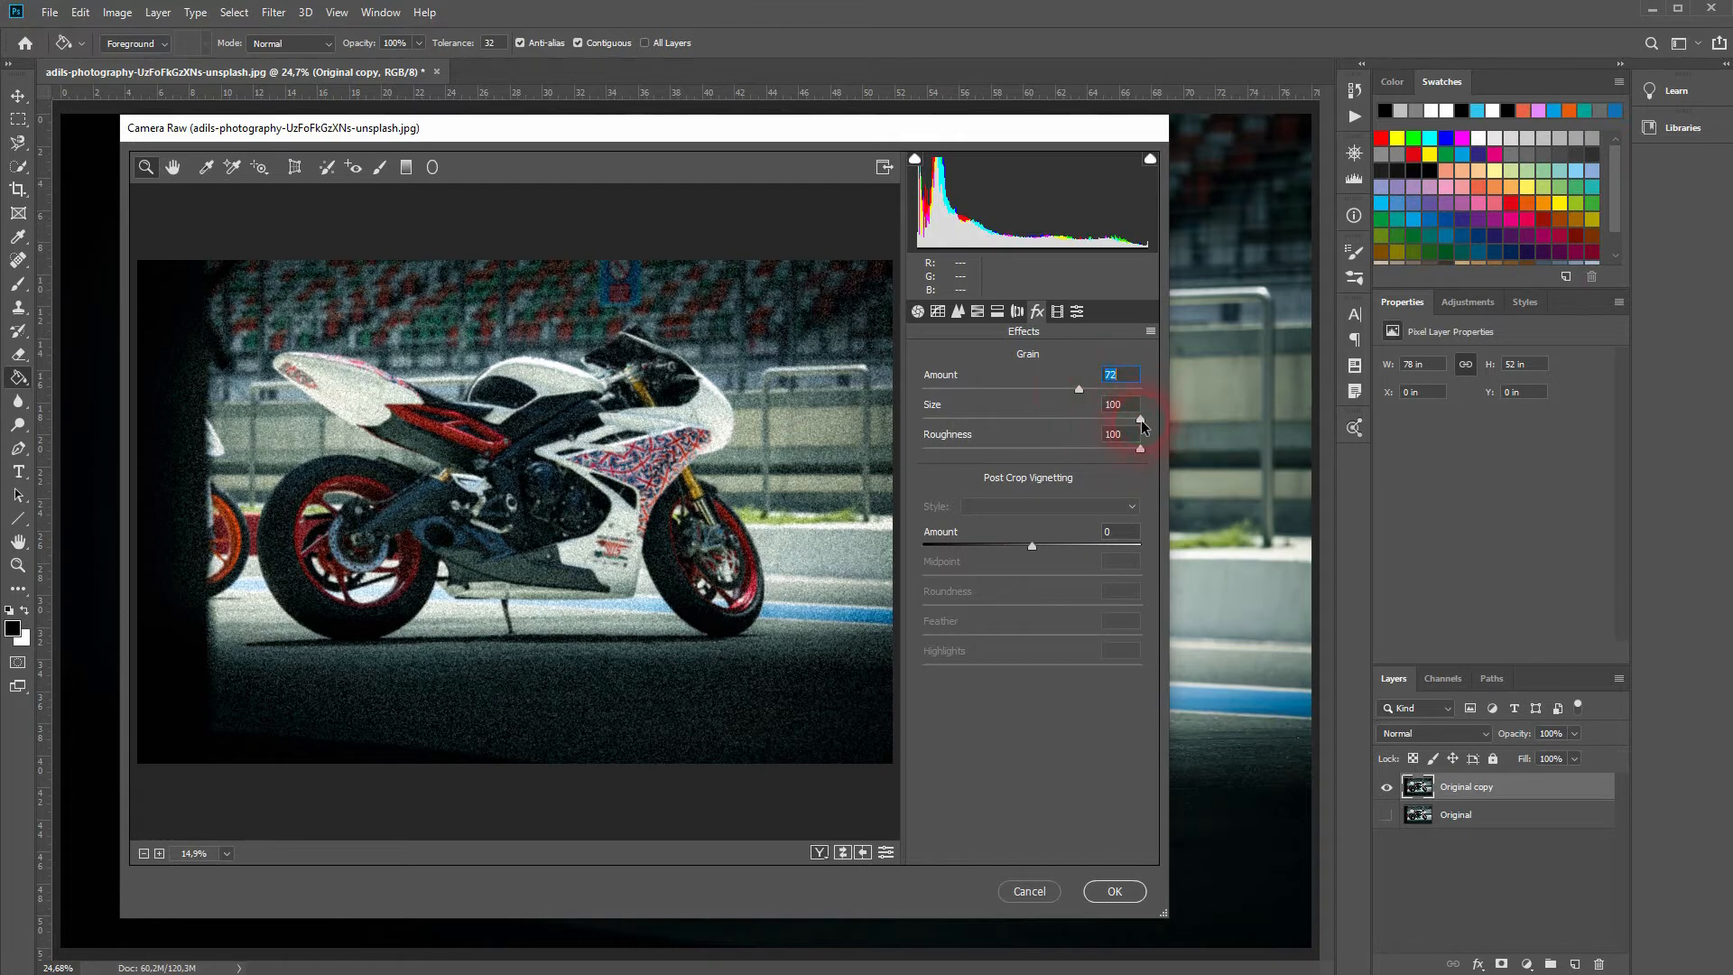
drag(1140, 420, 1042, 420)
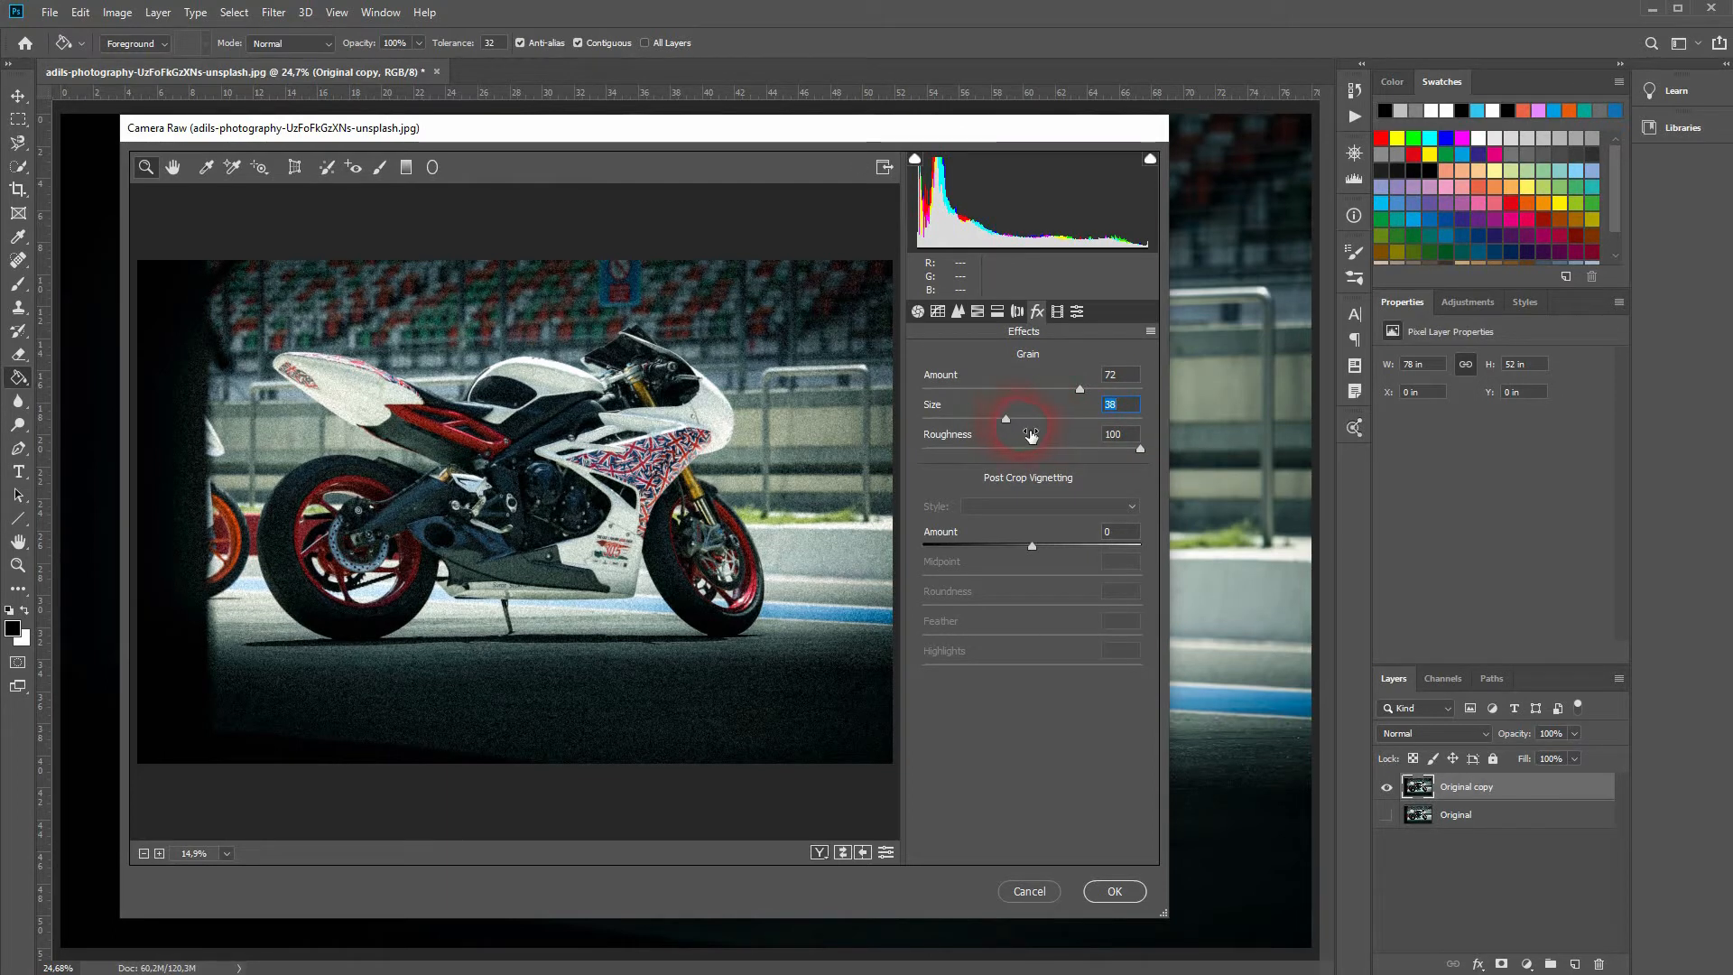
drag(1140, 449, 1081, 450)
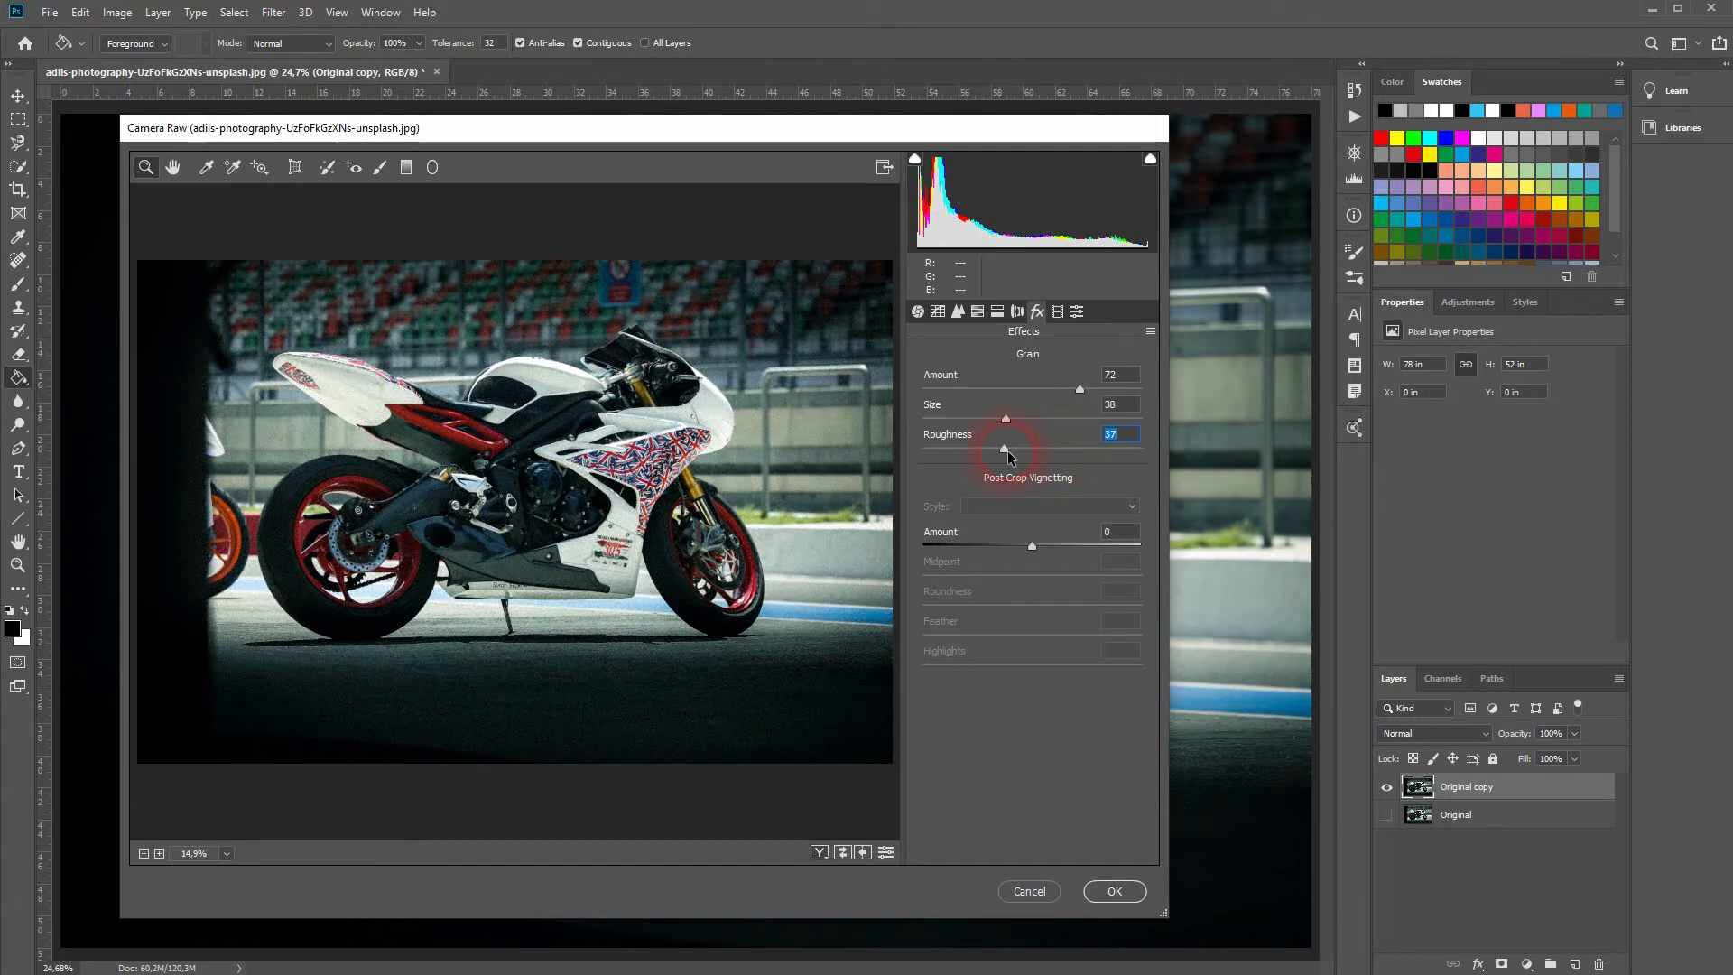
click(1112, 890)
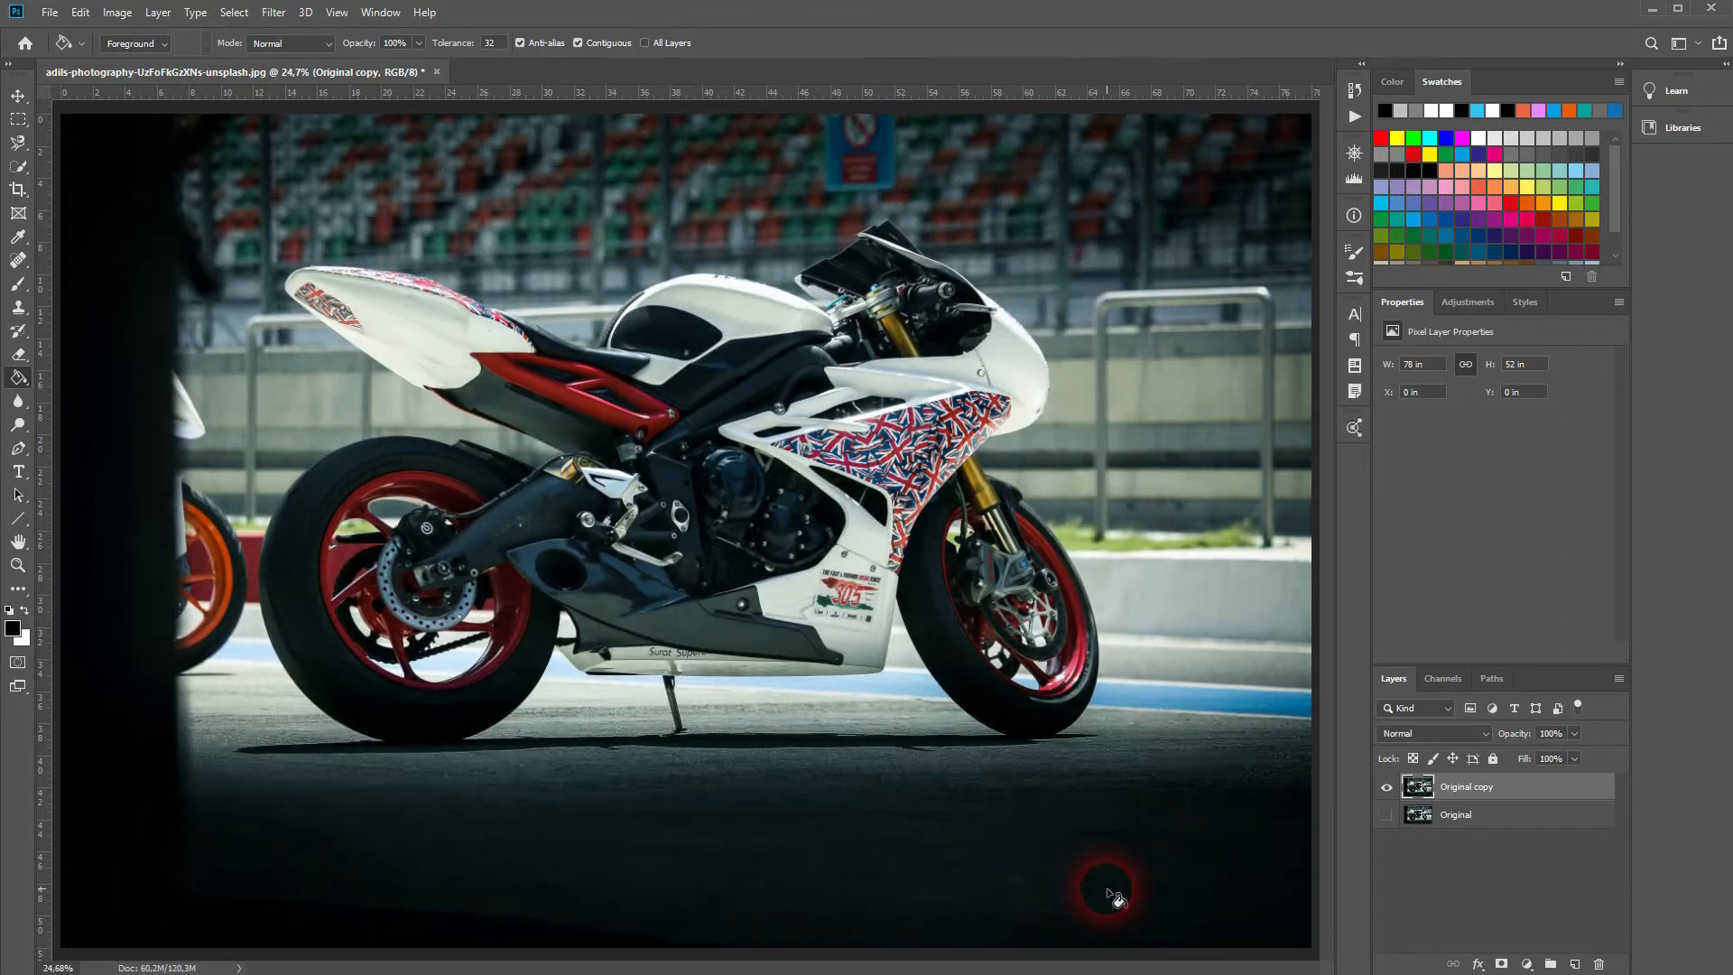
Leave only the Original layer visible and rename the grained copy as Camera Raw Grain.
alt+click(1387, 816)
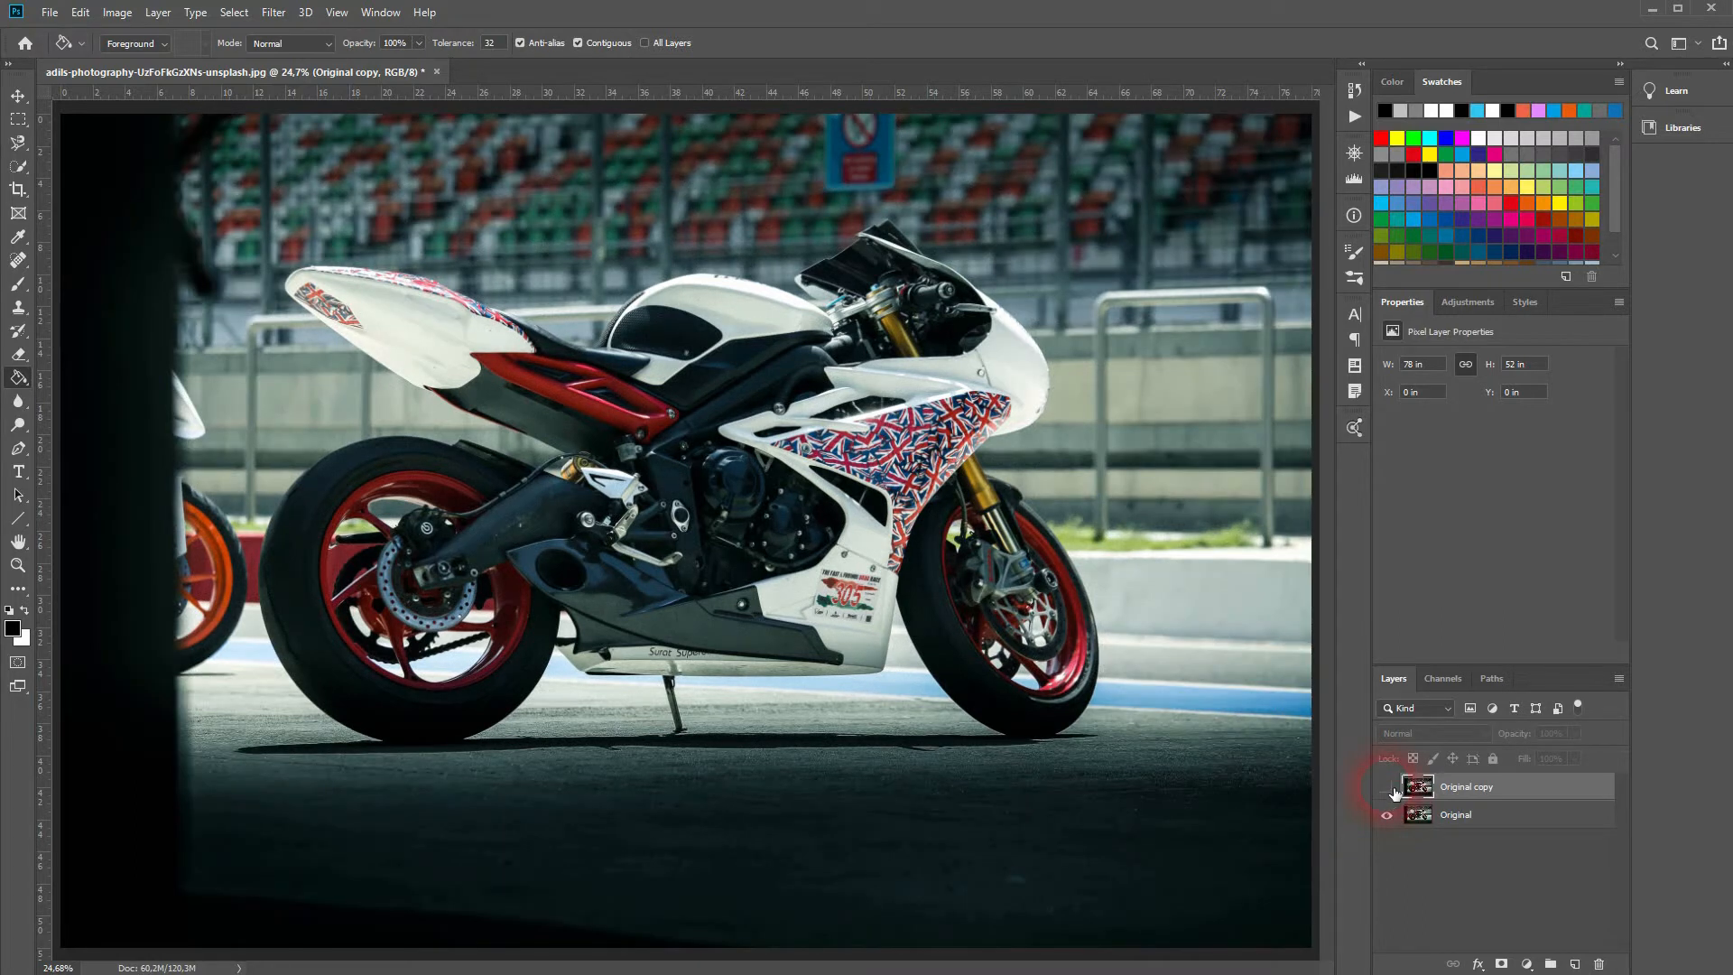
alt+click(1390, 787)
click(1386, 816)
click(1386, 787)
double_click(1455, 789)
text(Camera Raw Grain)
key(Return)
Add a new layer directly above Original and name it Add Noise.
click(1472, 821)
click(1575, 964)
click(1463, 823)
text(Add Noise)
key(Return)
Fill the Add Noise layer with light gray d1d1d1 and set its blend mode to Multiply.
click(12, 628)
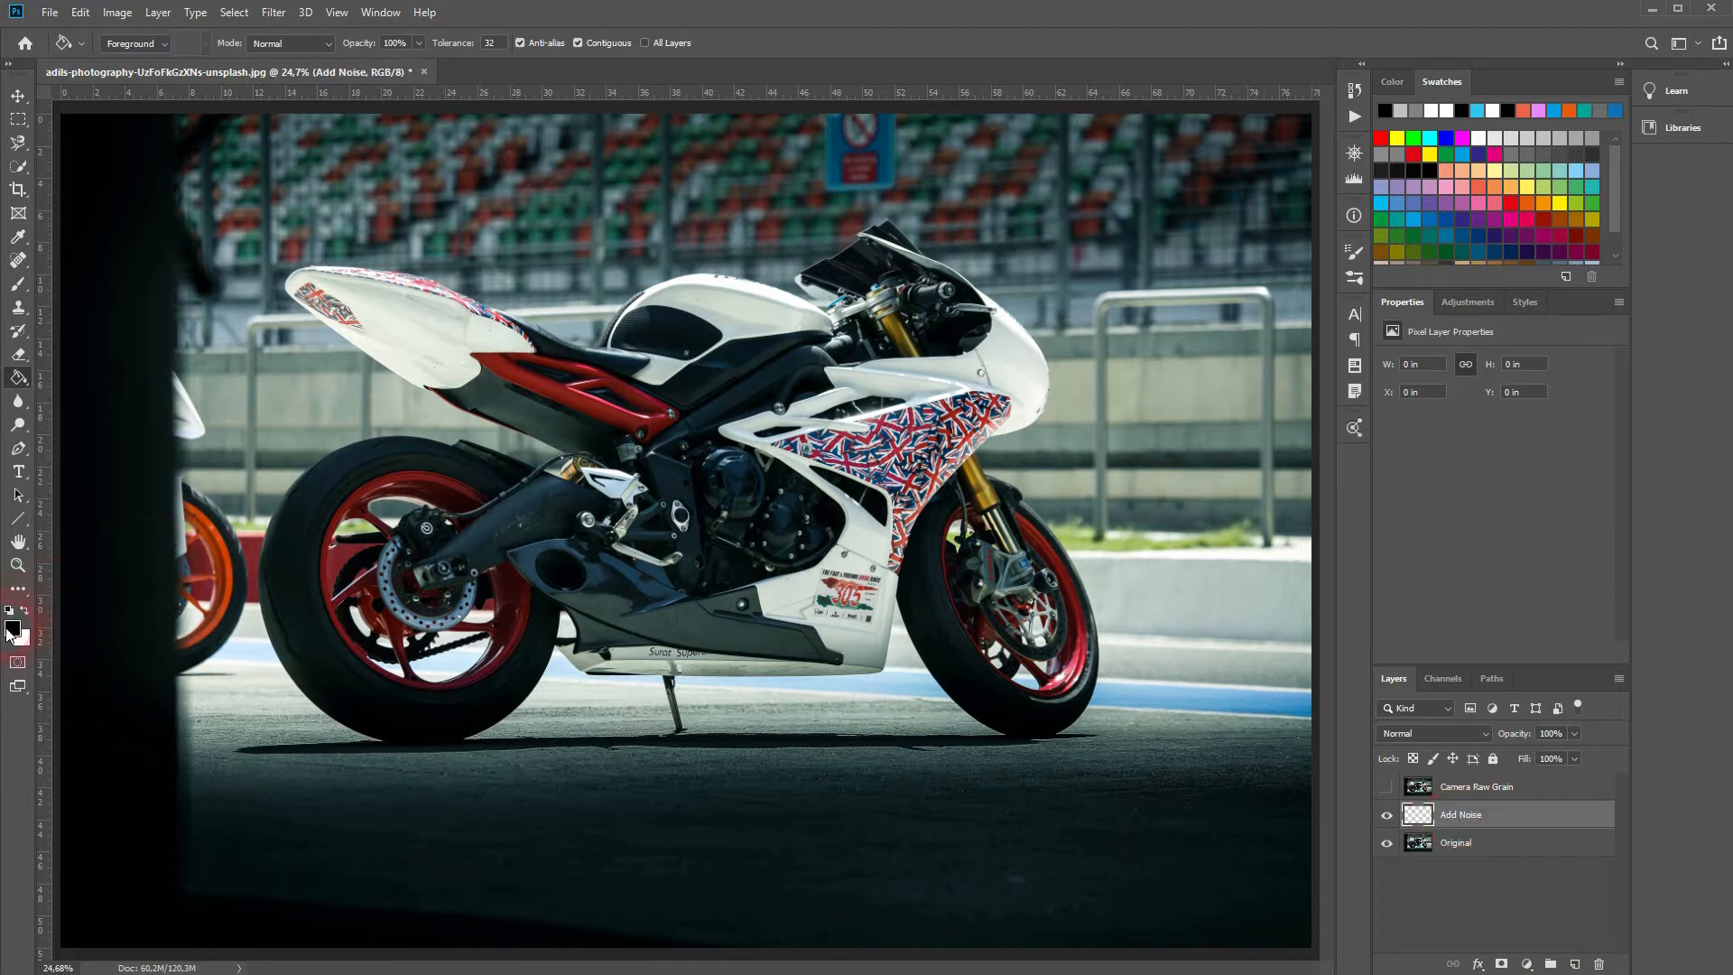
drag(1156, 754, 1064, 668)
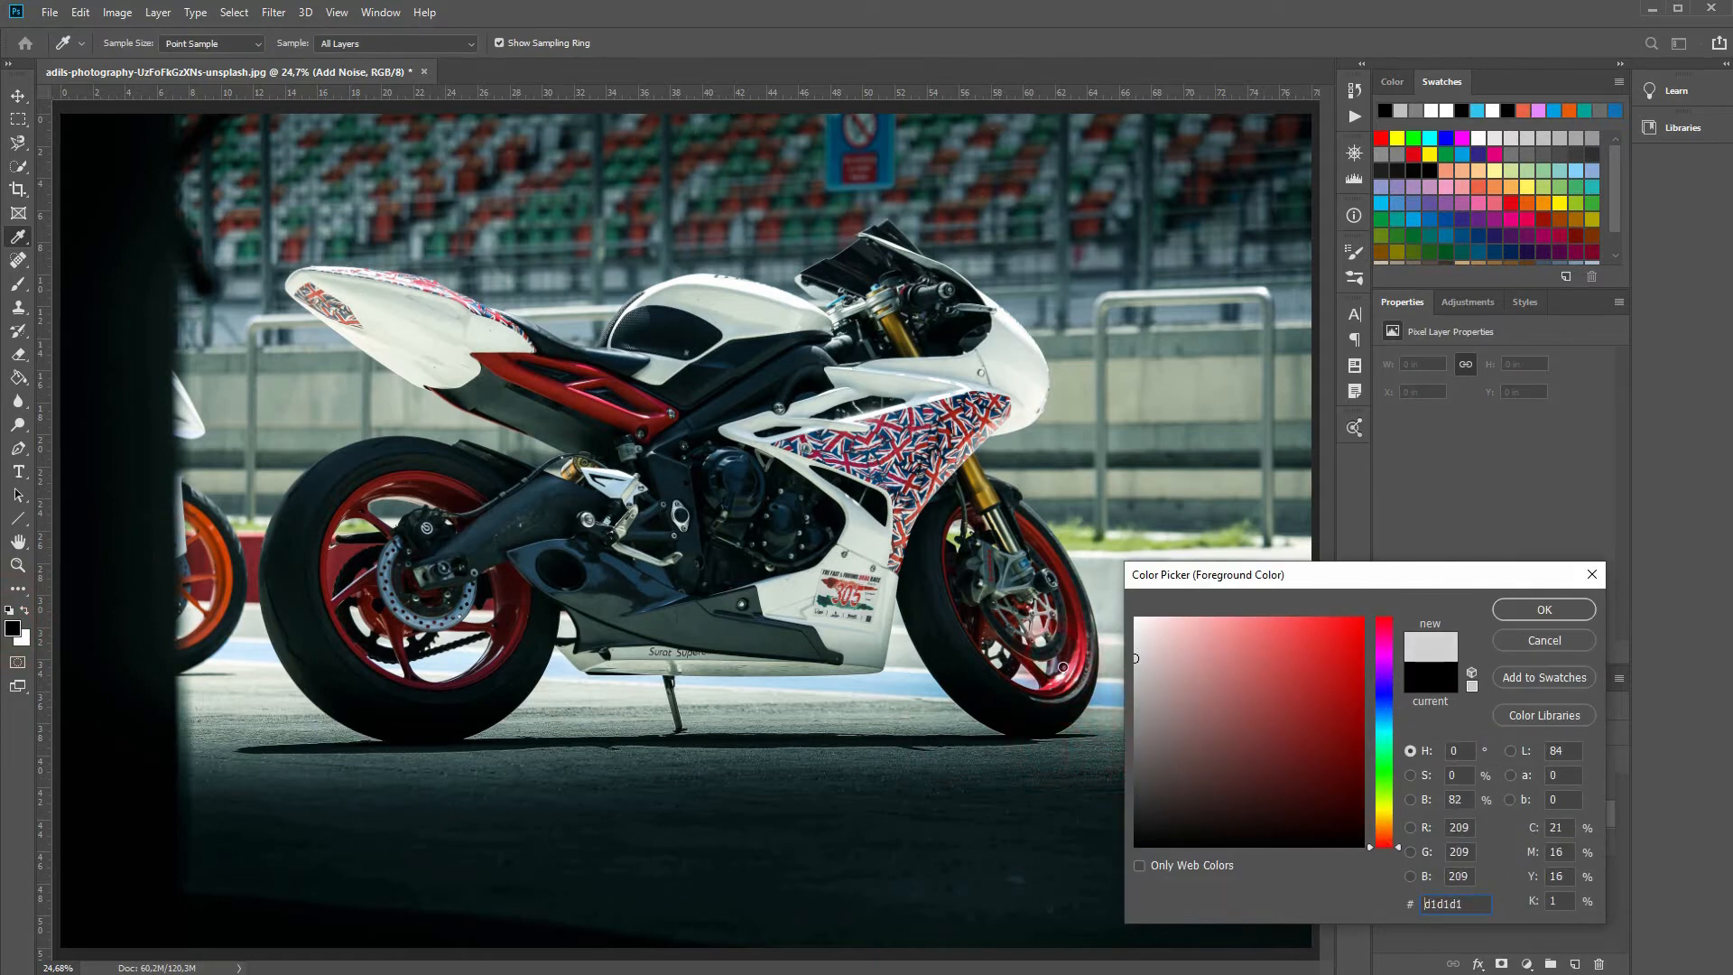
click(1542, 610)
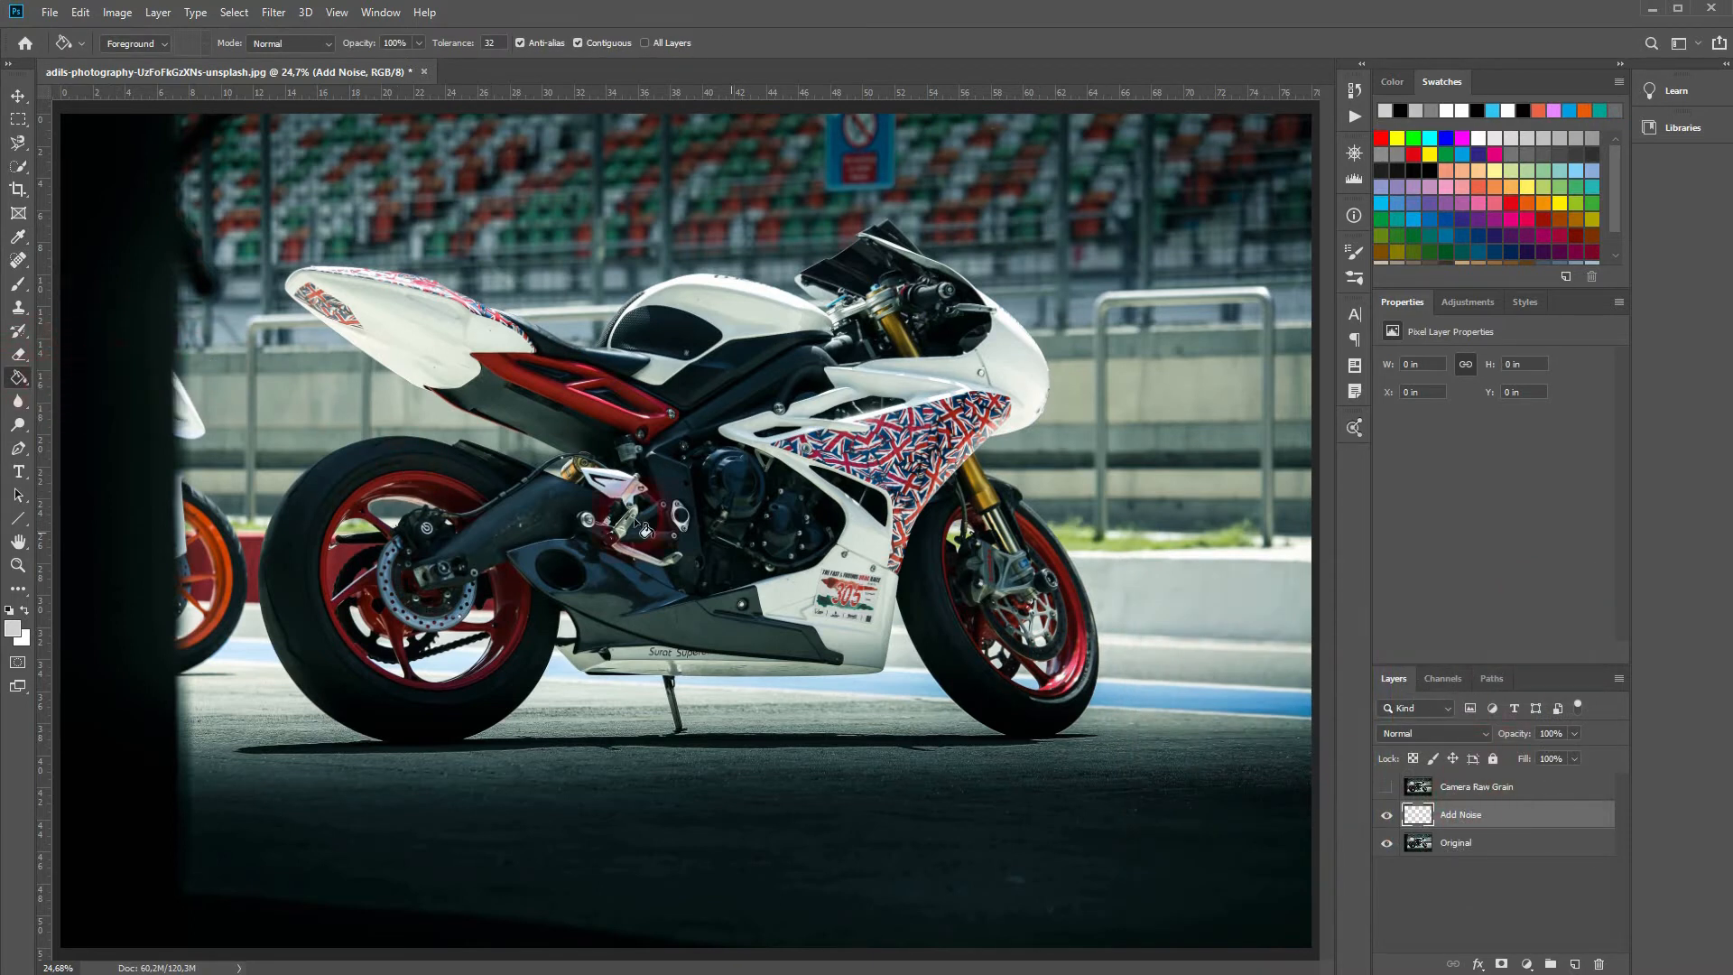
click(832, 538)
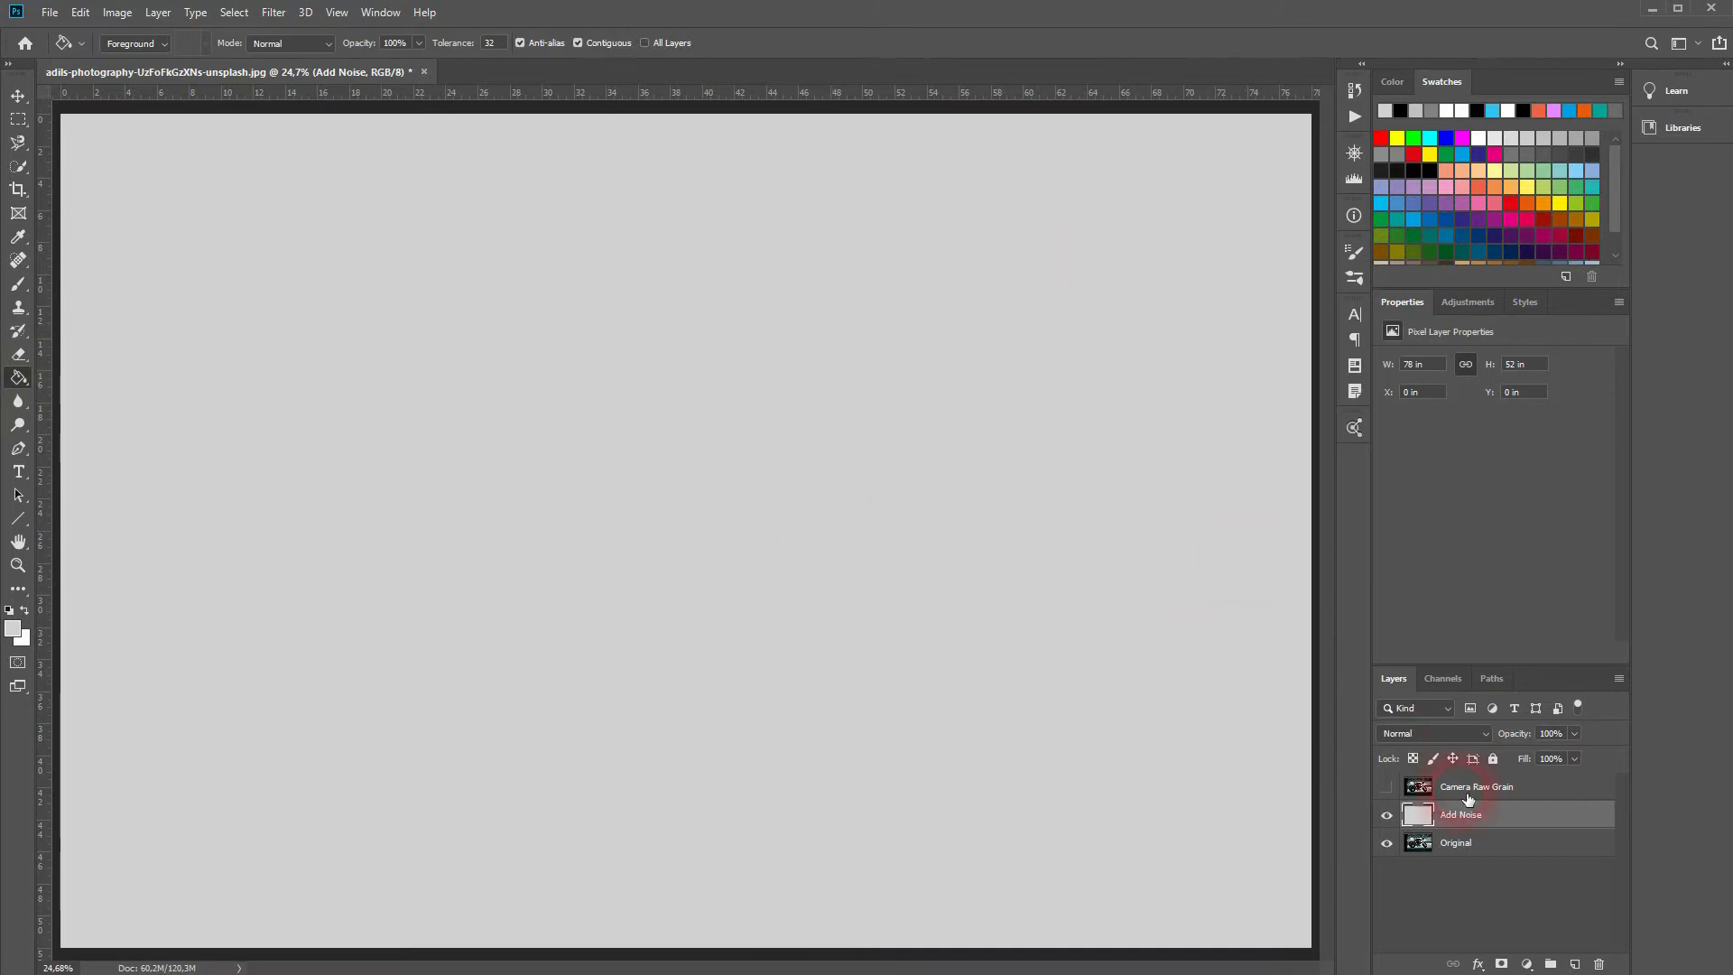
click(1471, 730)
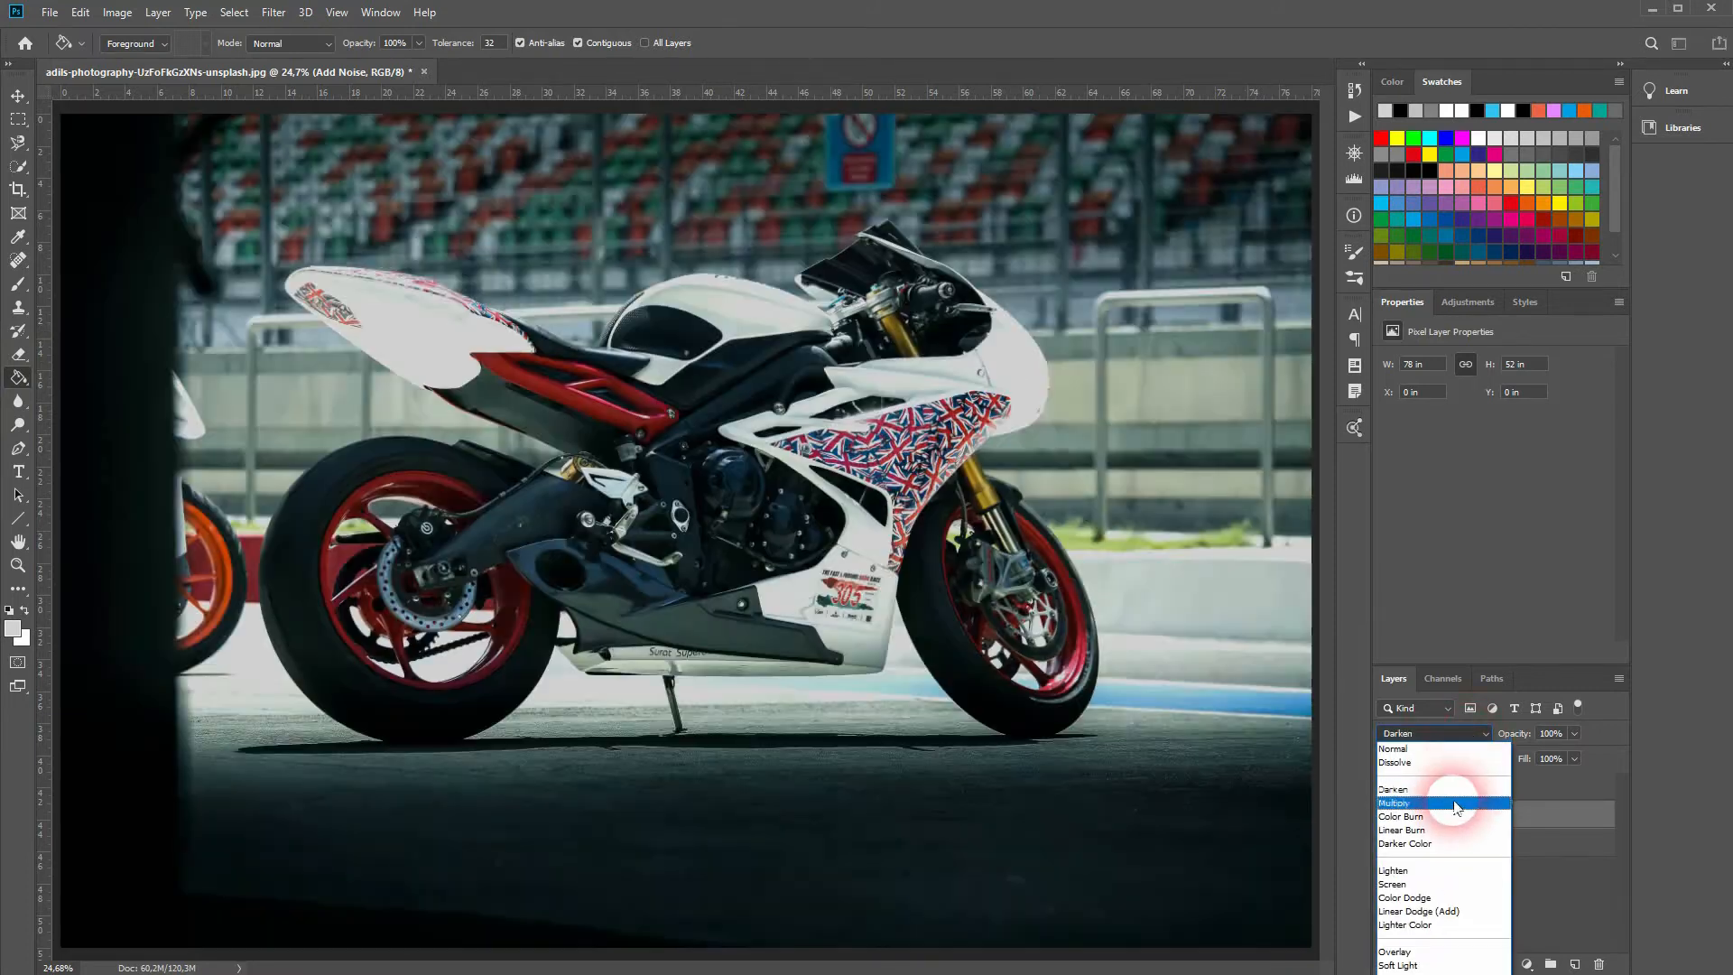
click(1455, 804)
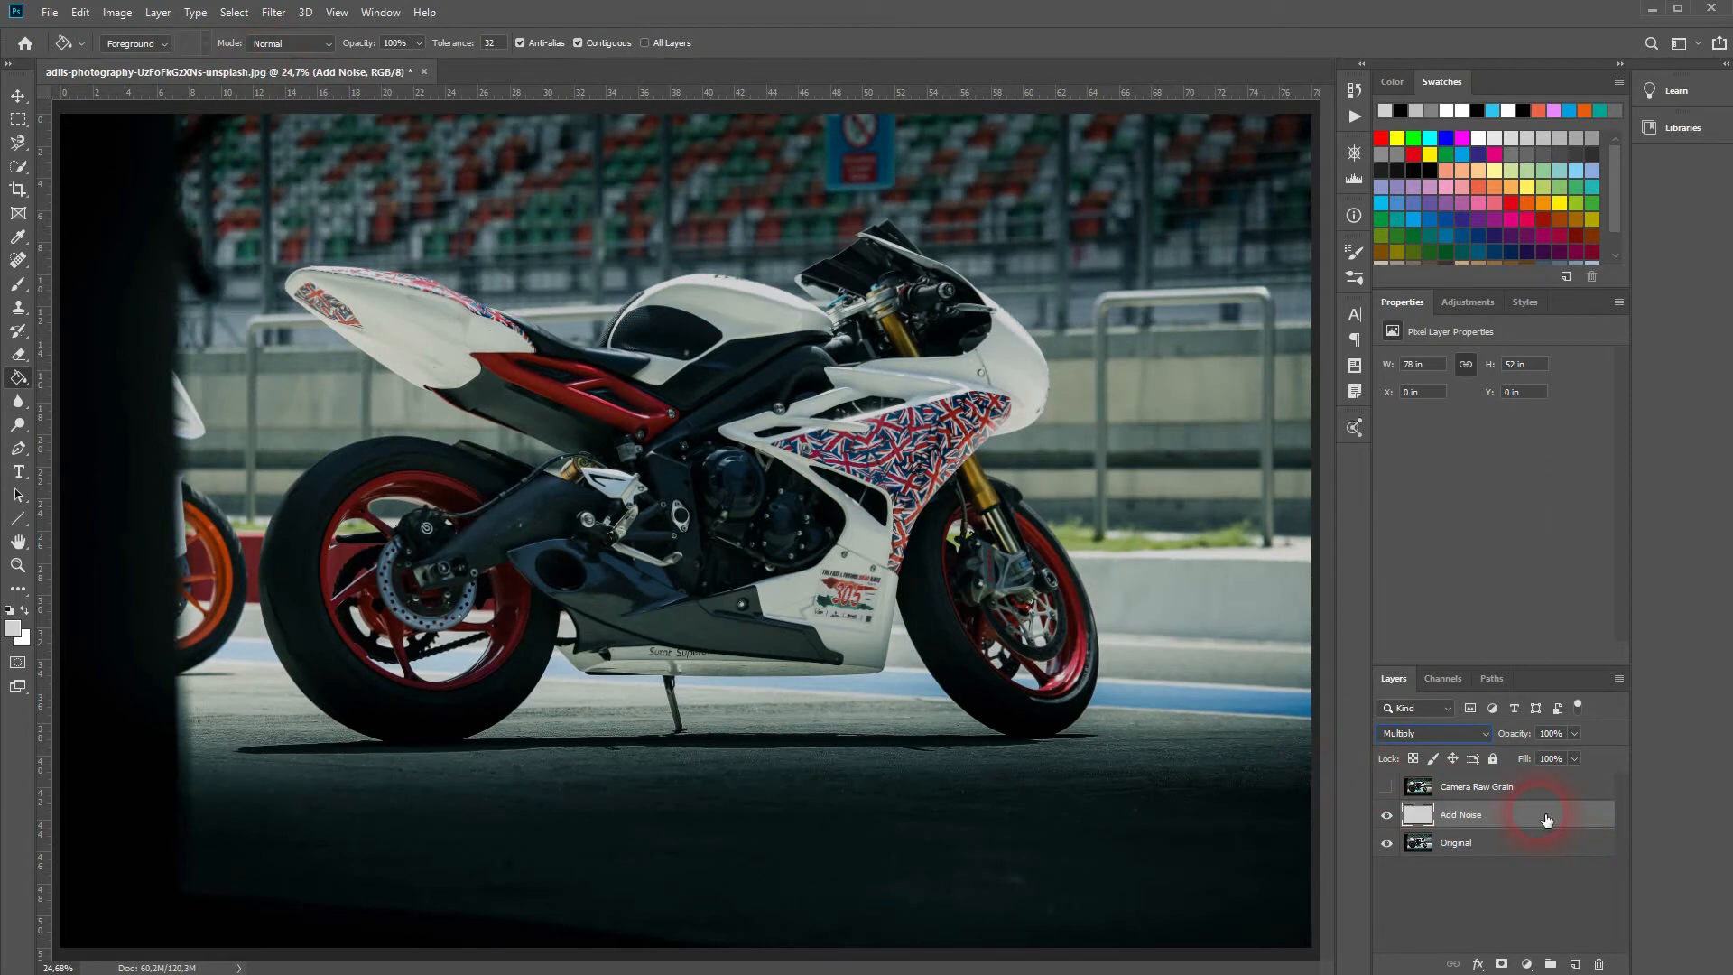
Apply uniform monochromatic noise of 15.84% to the Add Noise layer and compare the image with and without it.
click(274, 12)
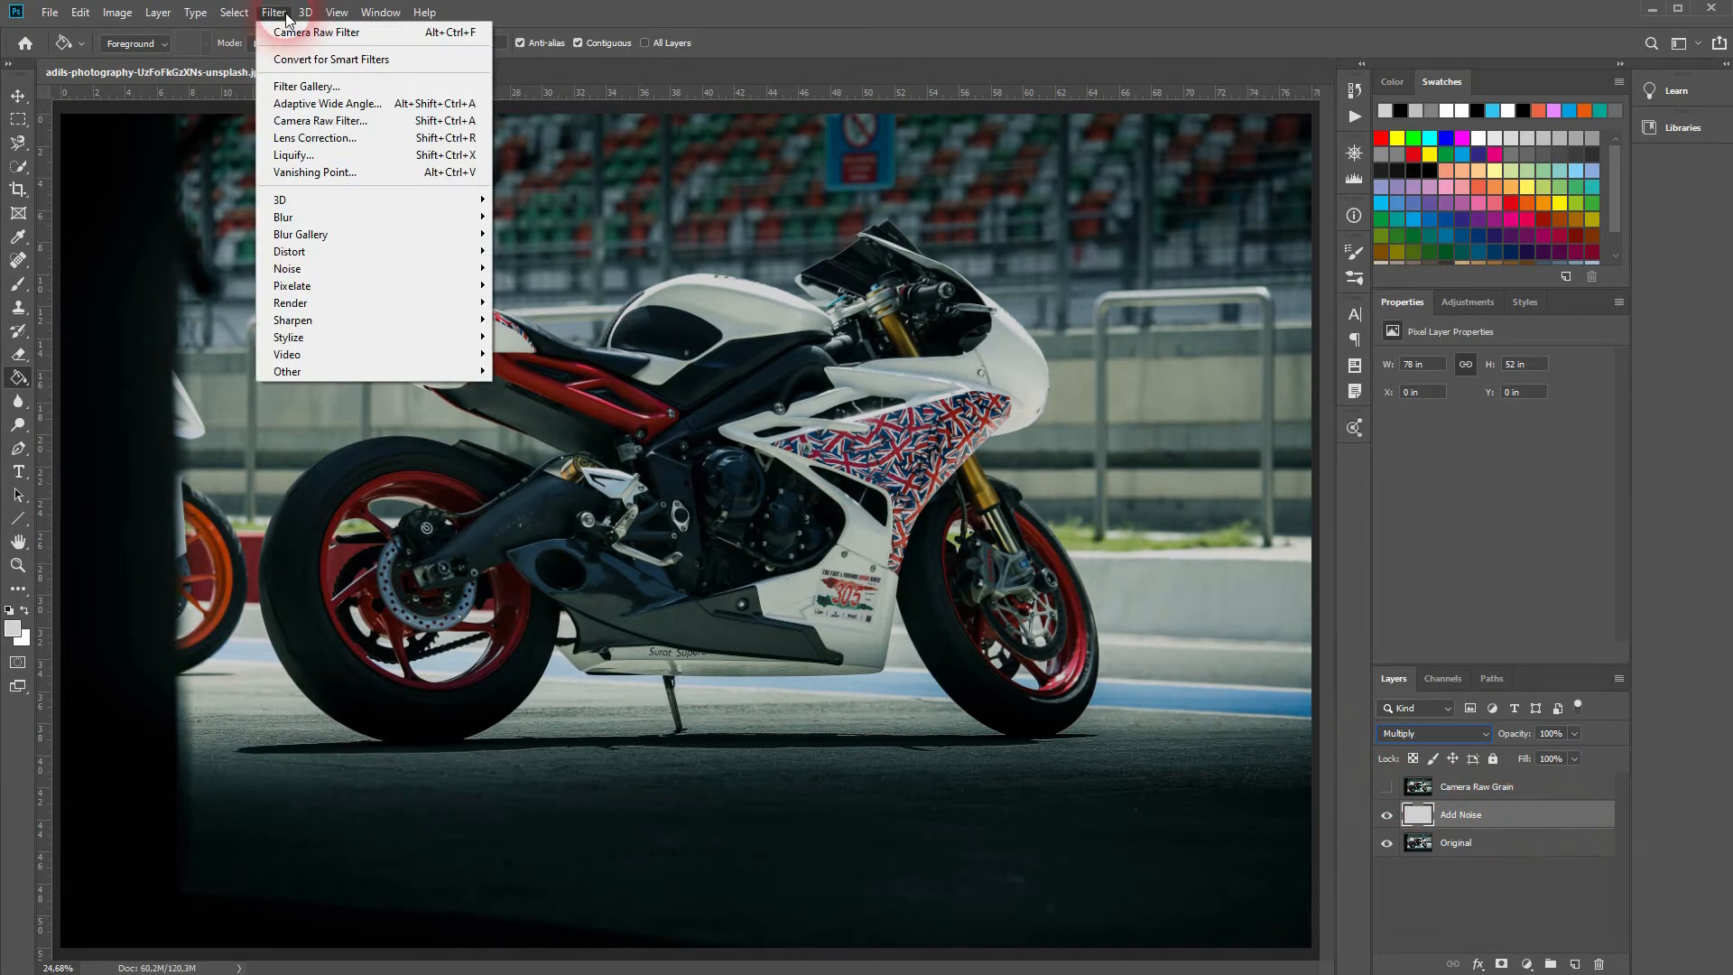
mouse_move(421, 274)
click(537, 269)
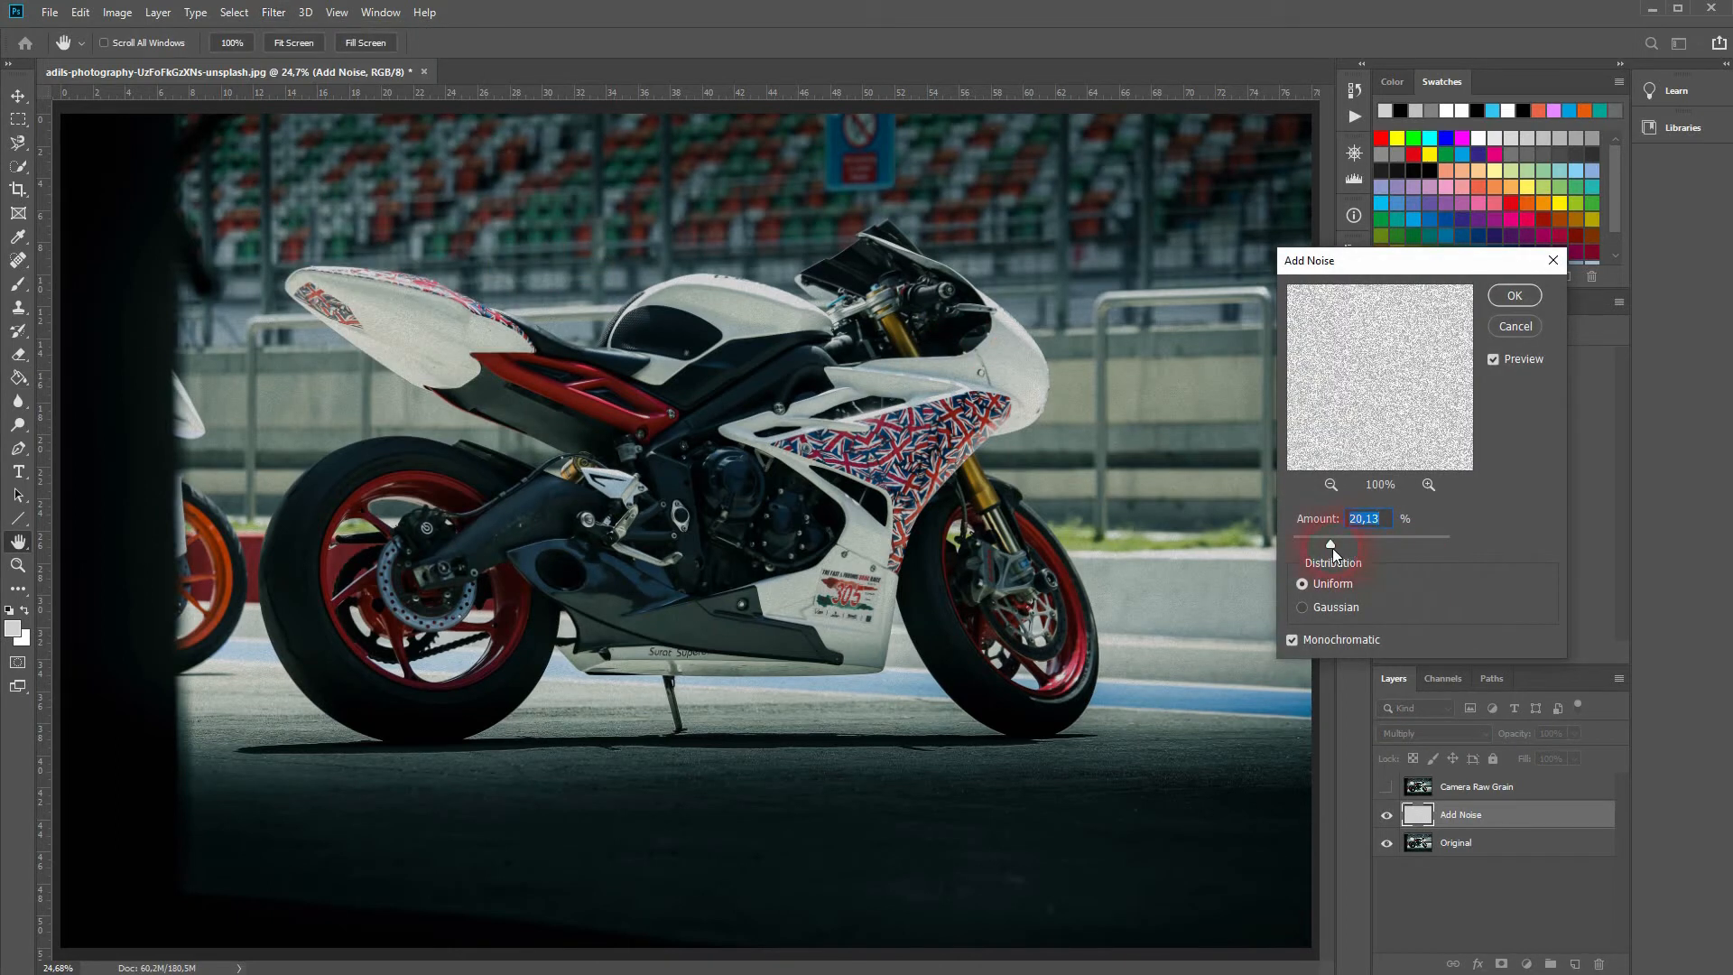
click(1492, 361)
click(1493, 361)
drag(1324, 543, 1320, 543)
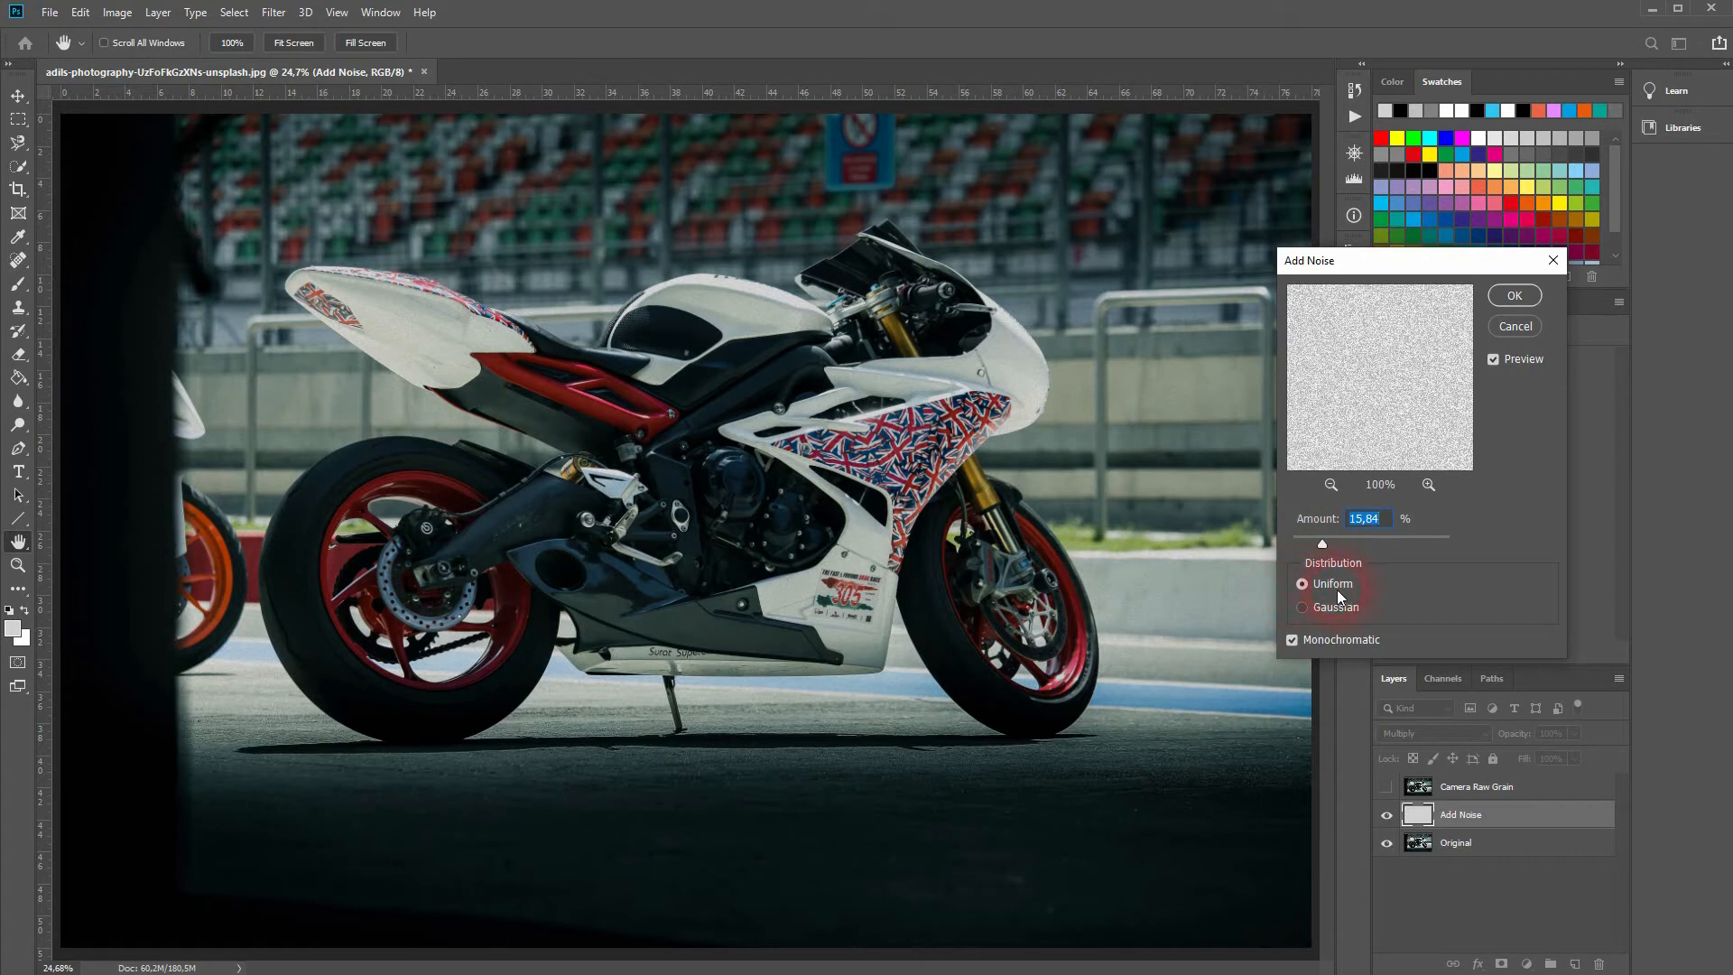
click(1509, 299)
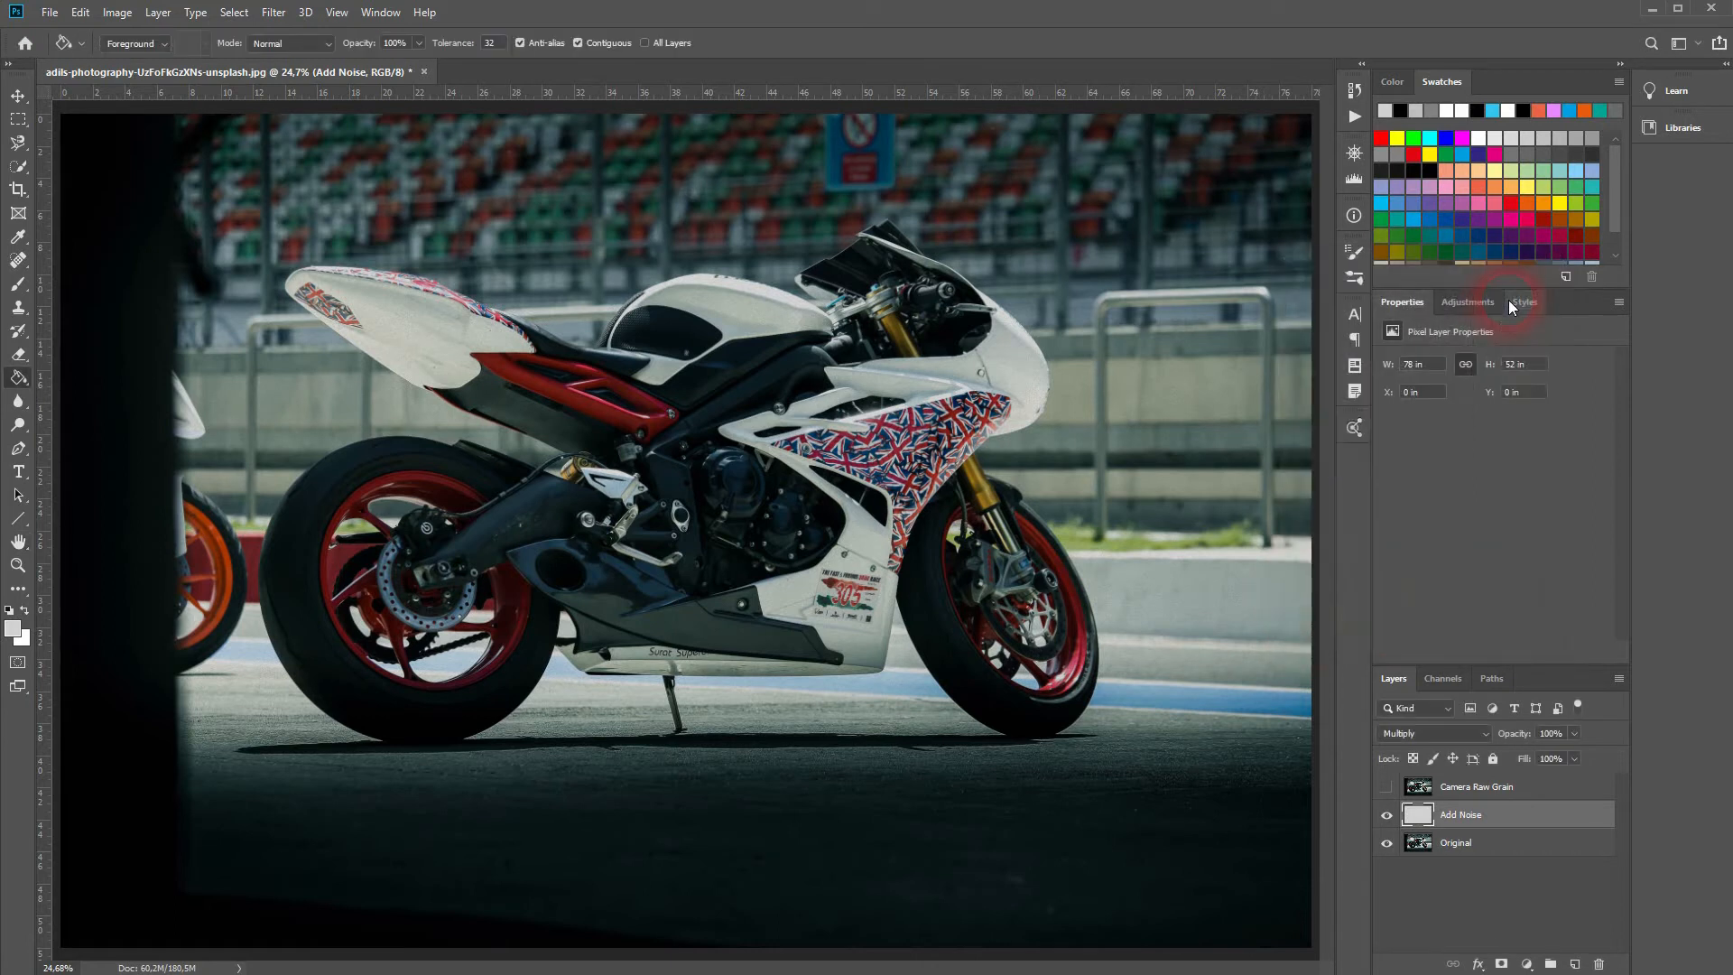
click(1386, 816)
click(1387, 815)
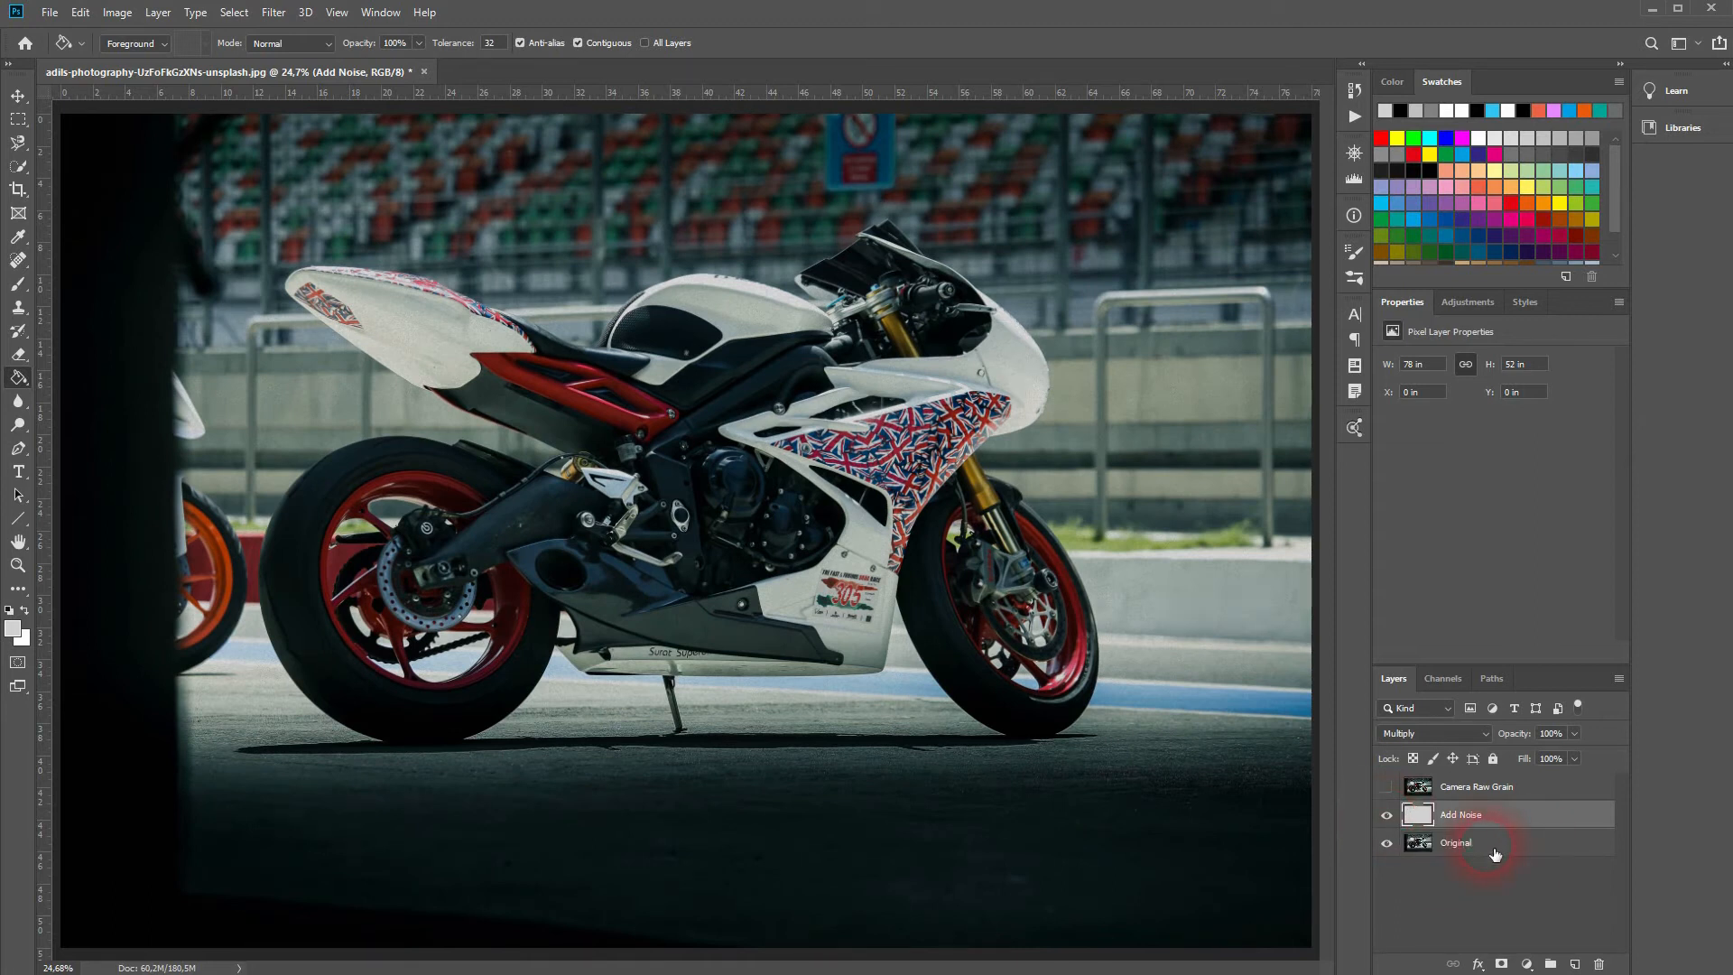
click(1528, 964)
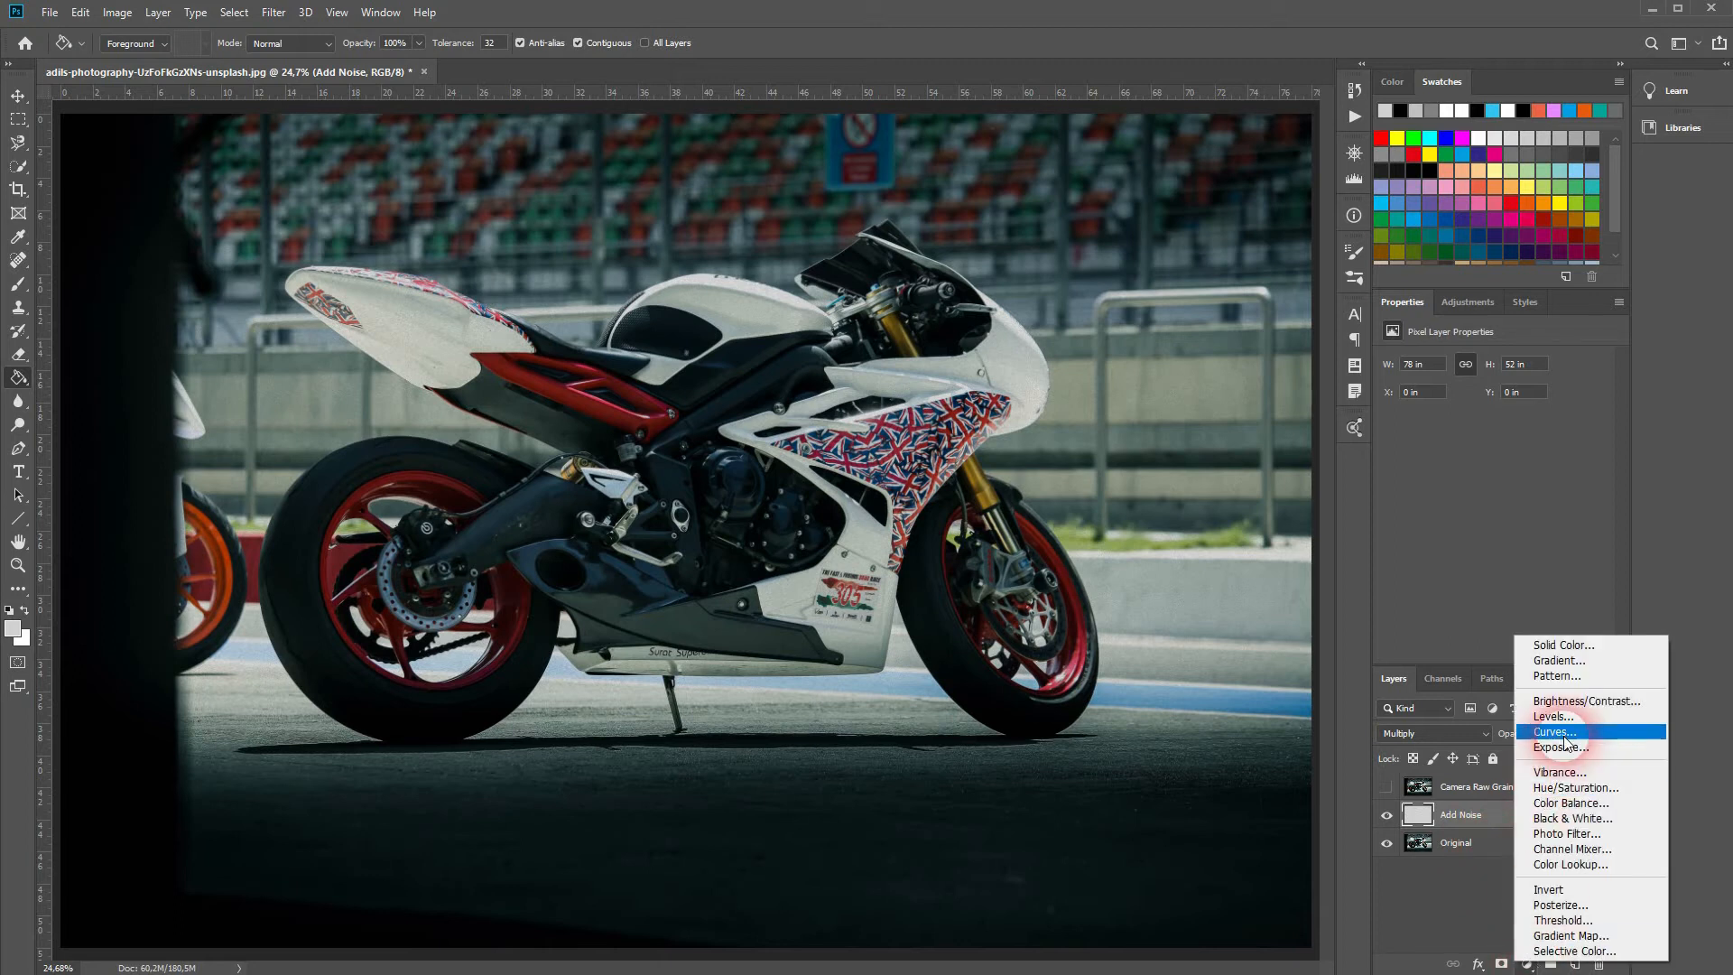
click(1567, 711)
click(1441, 878)
Hide the Add Noise layer and add a new layer above it named Filter Gallery.
click(1397, 824)
click(1387, 815)
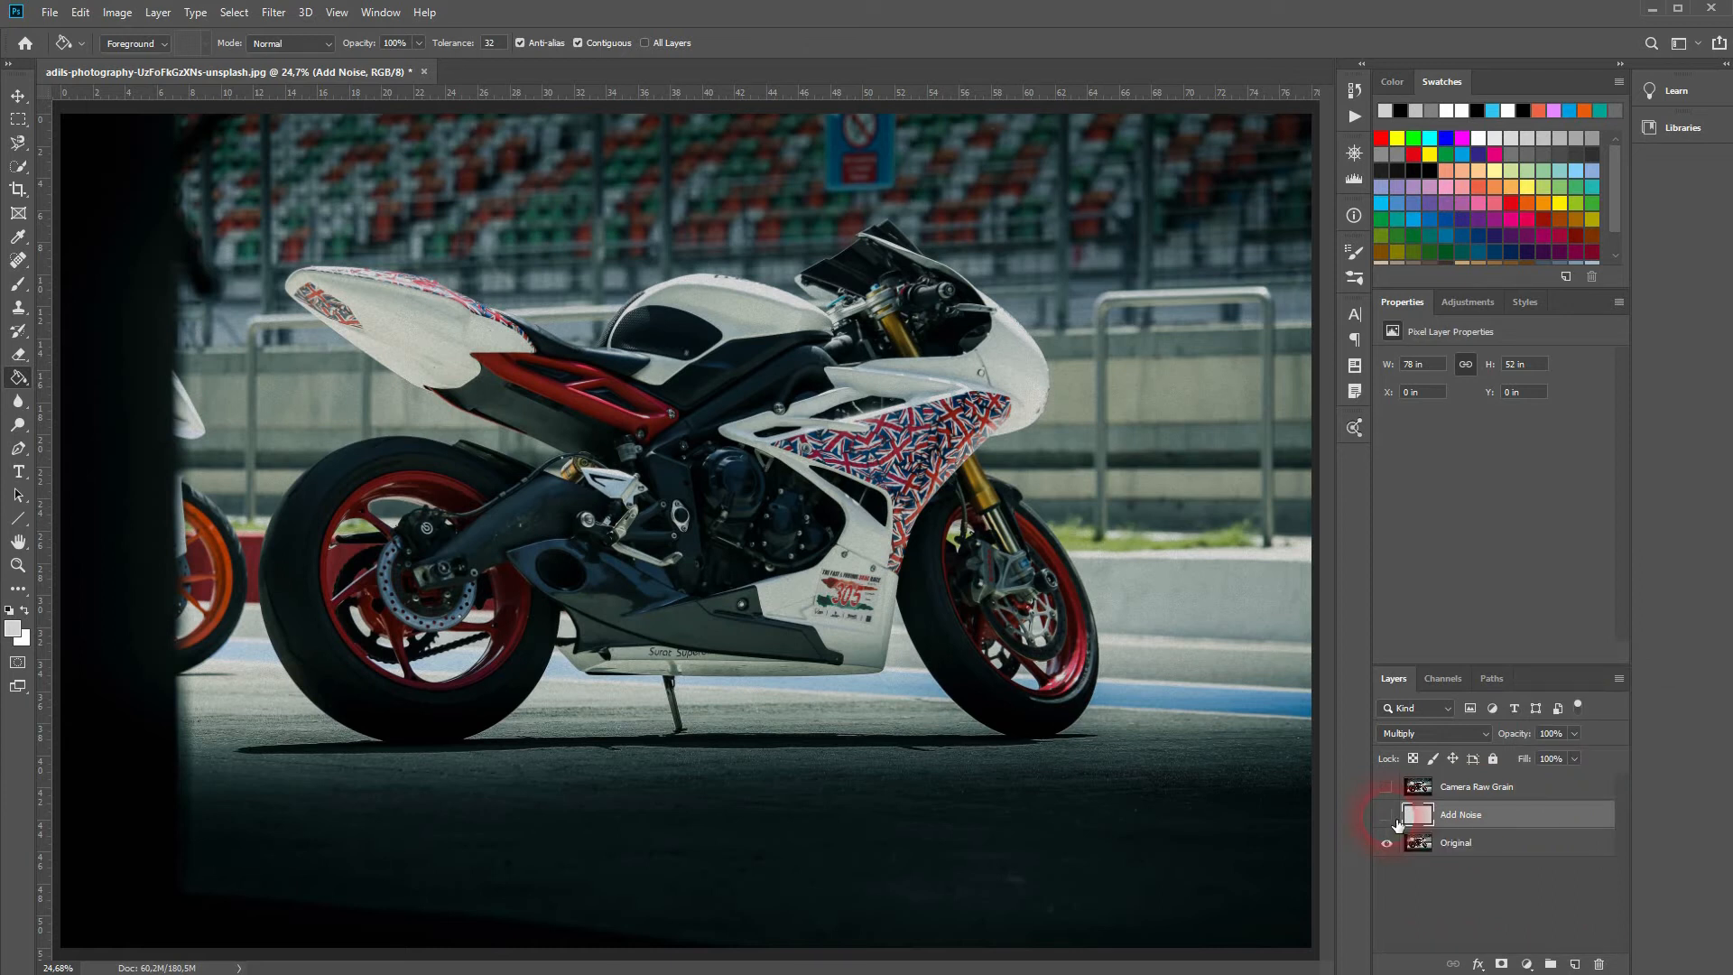
click(1575, 964)
double_click(1465, 818)
text(Filter)
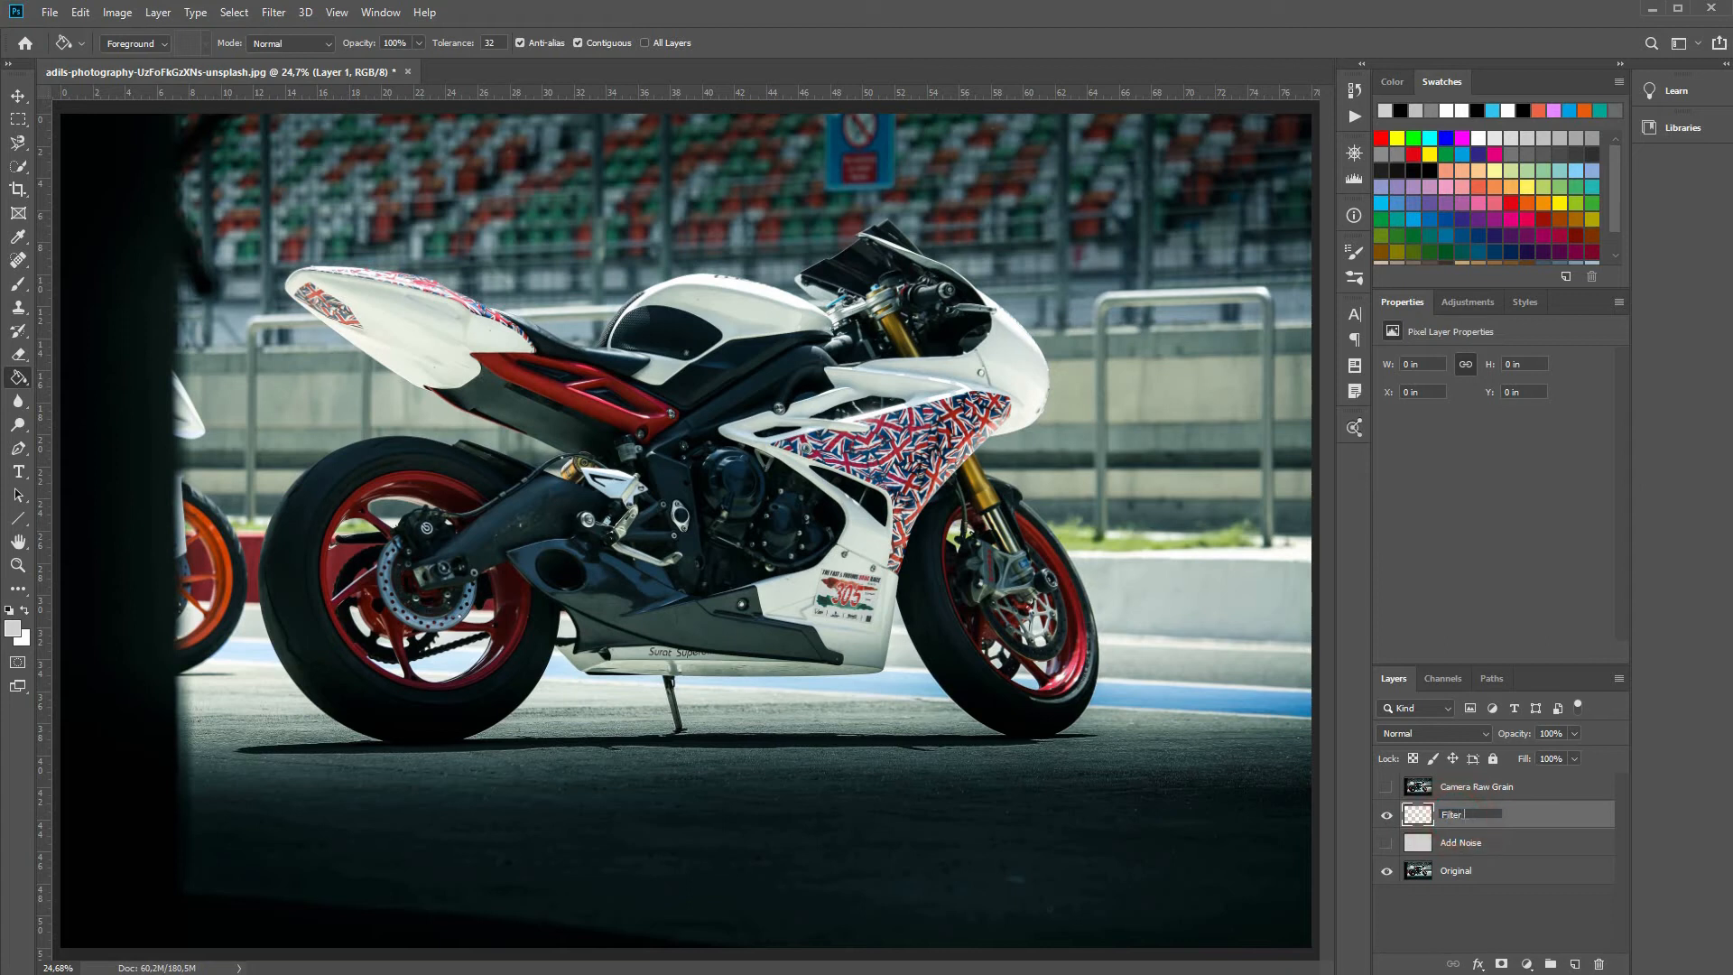
text( Gallery)
key(Return)
Fill the Filter Gallery layer with the light gray d1d1d1 and set its blend mode to Multiply.
click(12, 629)
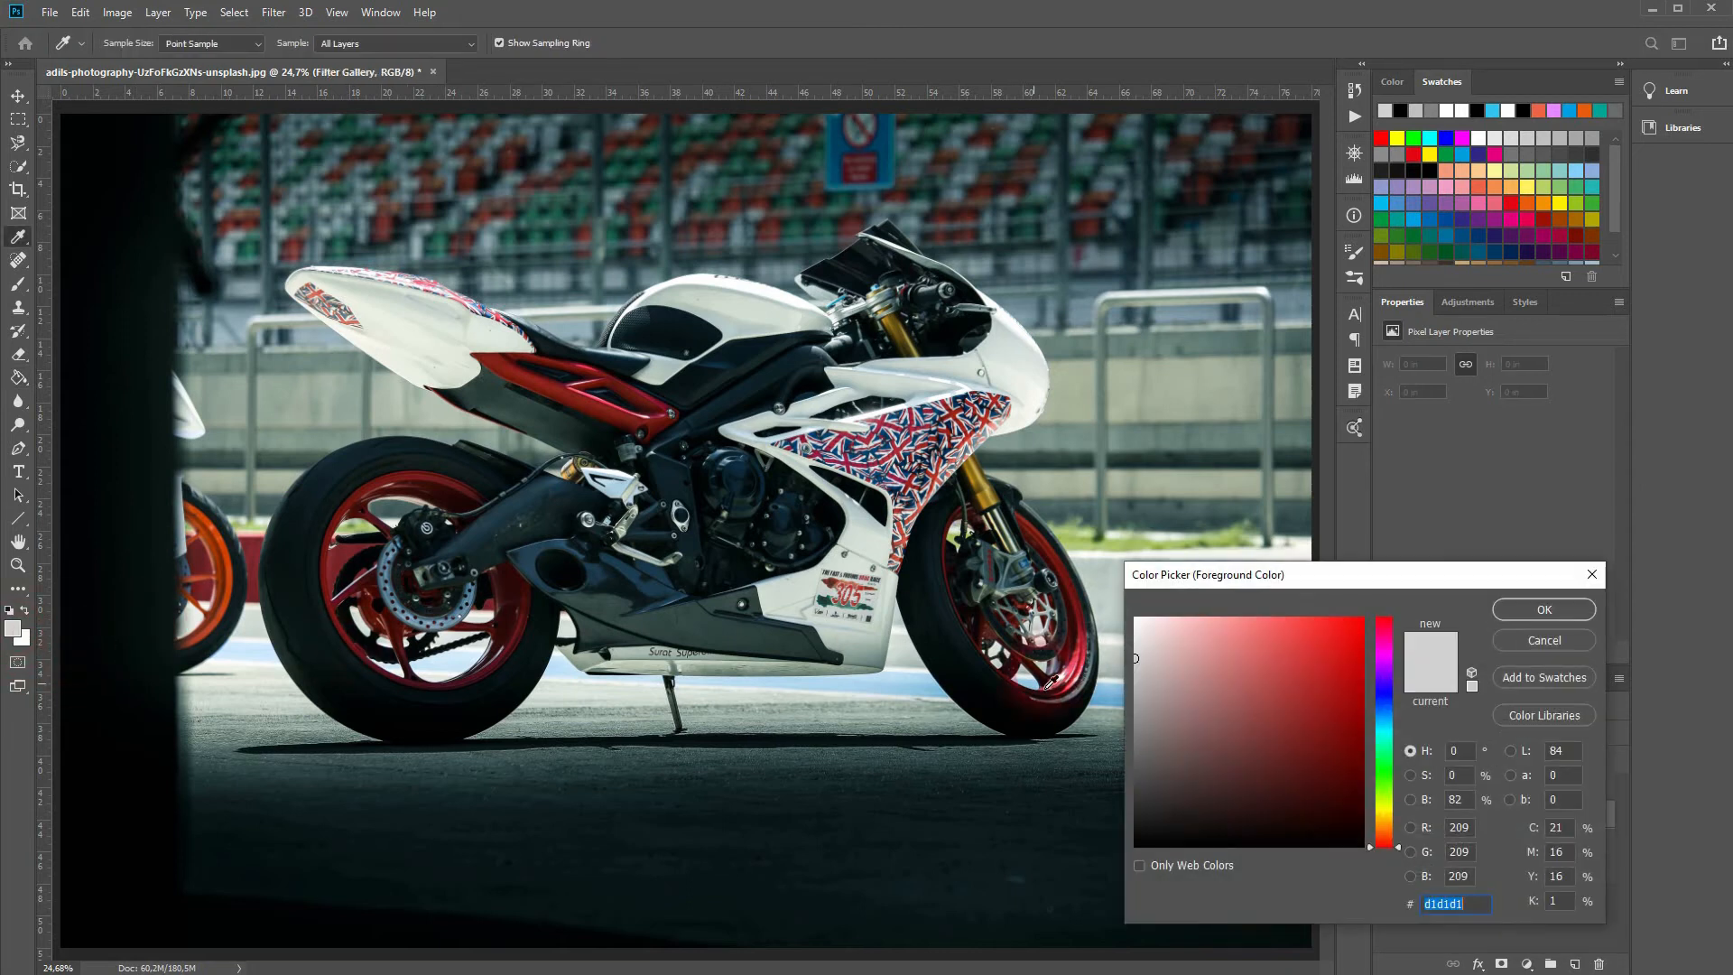
click(1544, 610)
click(18, 382)
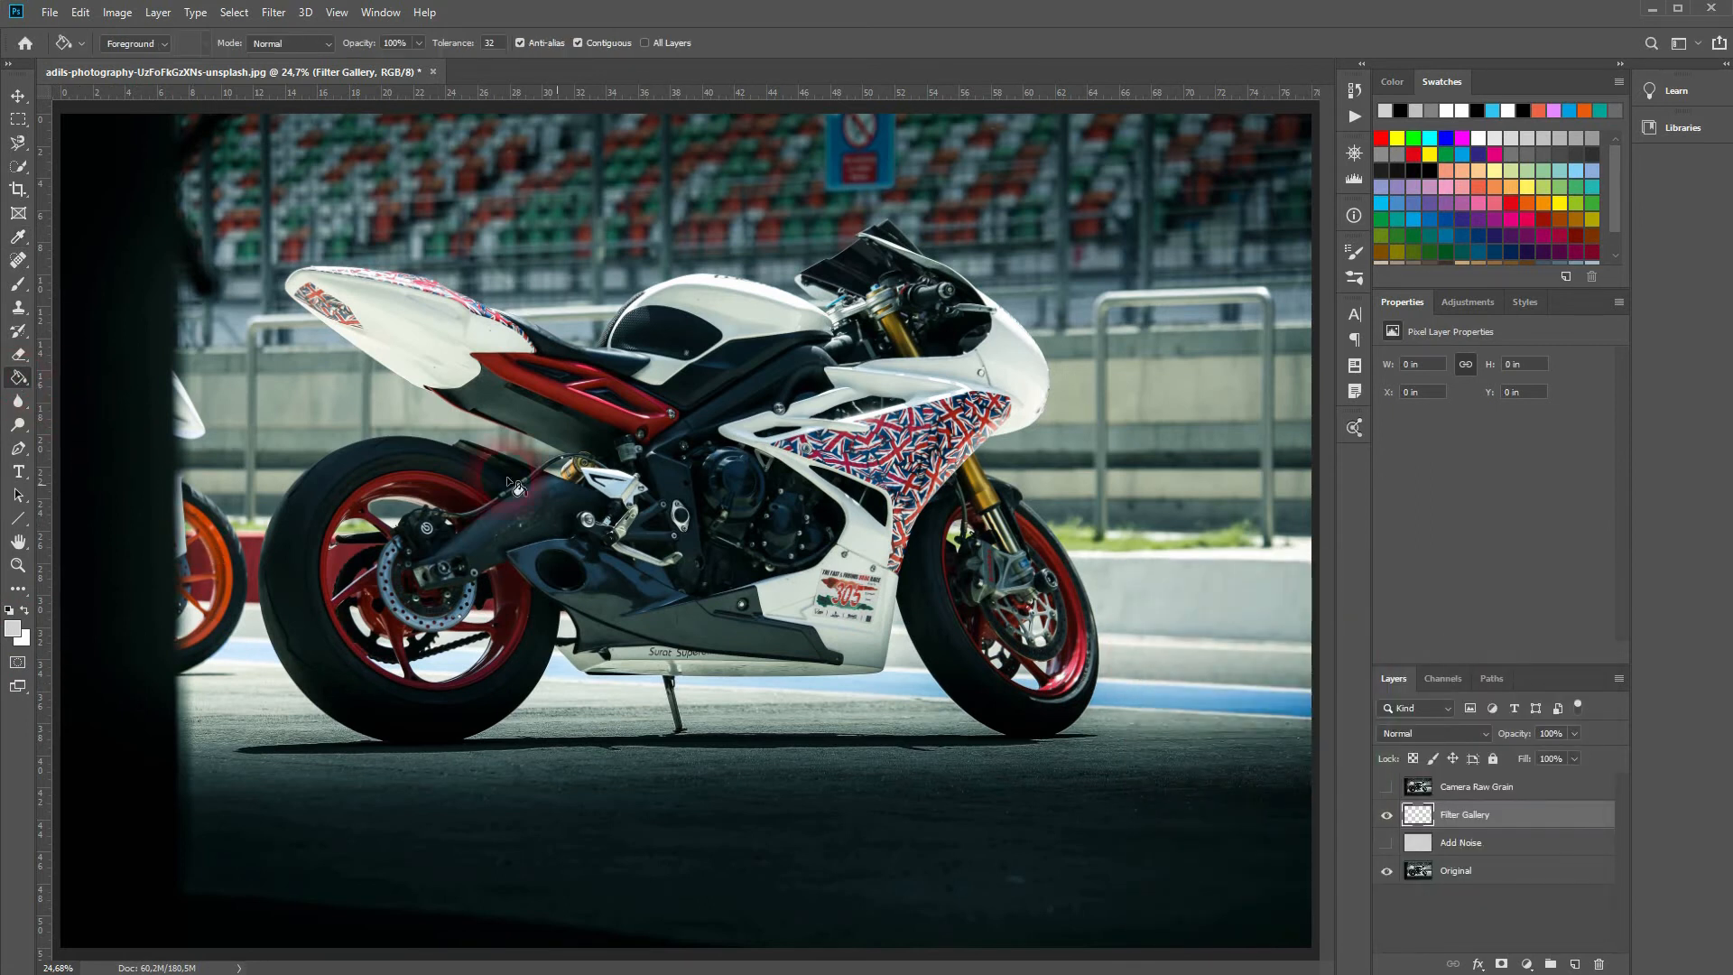
click(1052, 733)
click(1428, 733)
click(1453, 810)
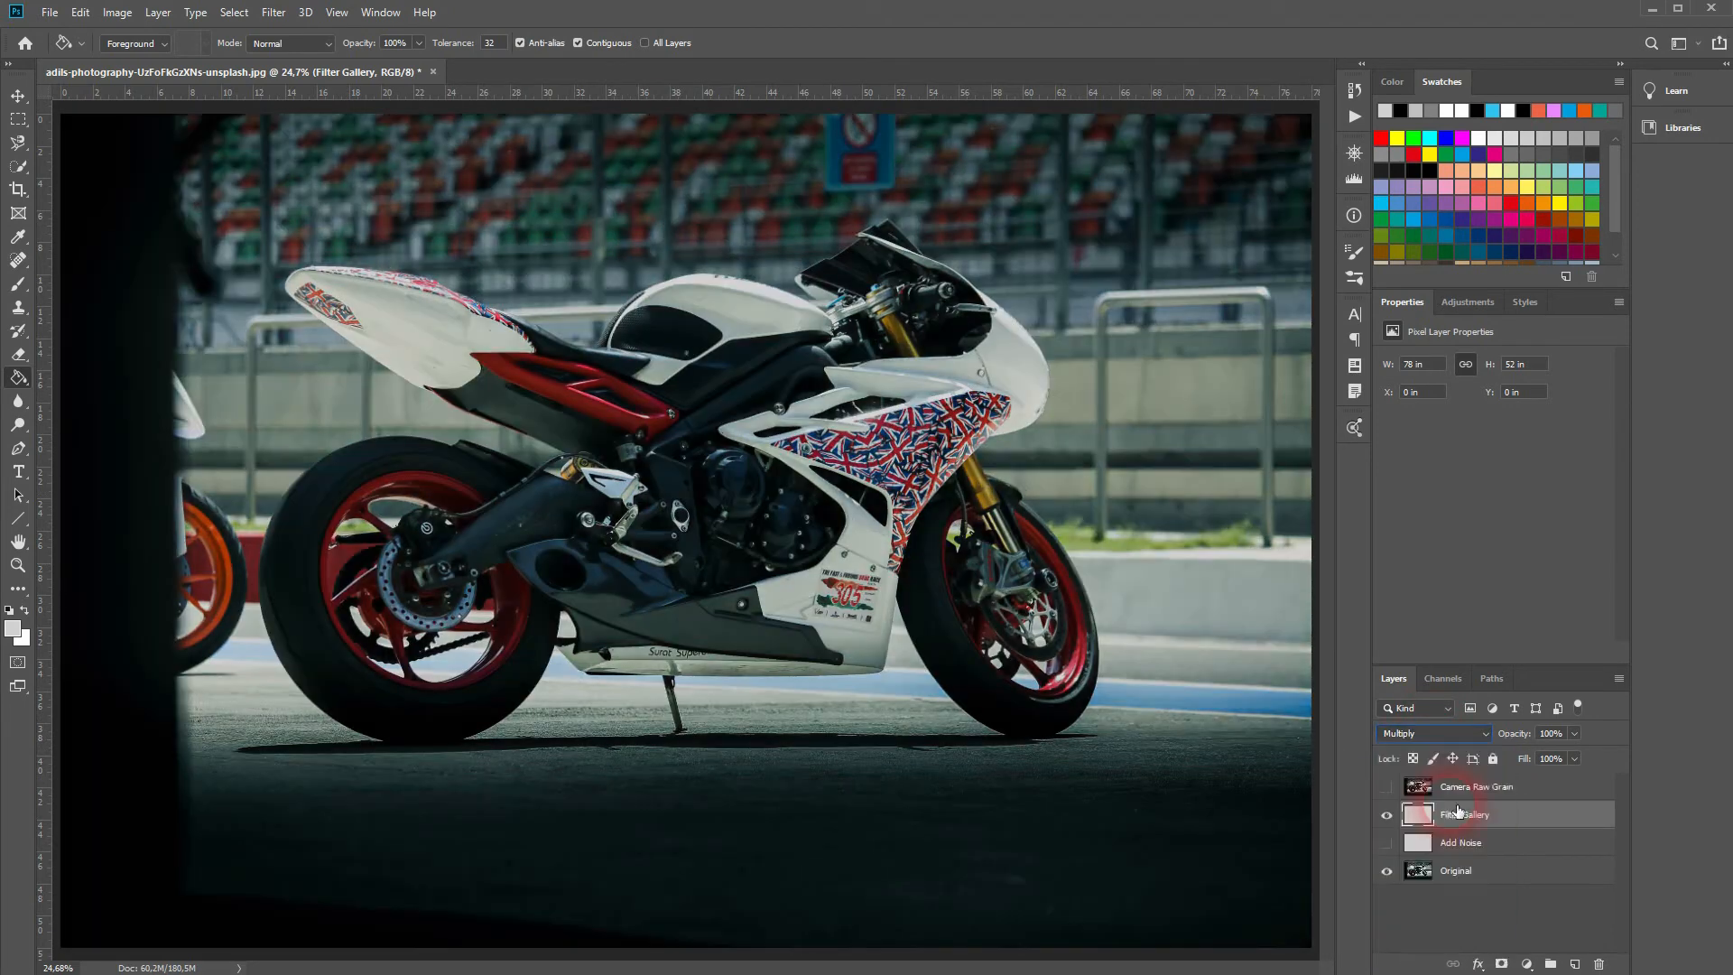
Apply Film Grain with Grain 5, Highlight Area 0 and Intensity 3 to the Filter Gallery layer and compare the image with and without it.
click(274, 12)
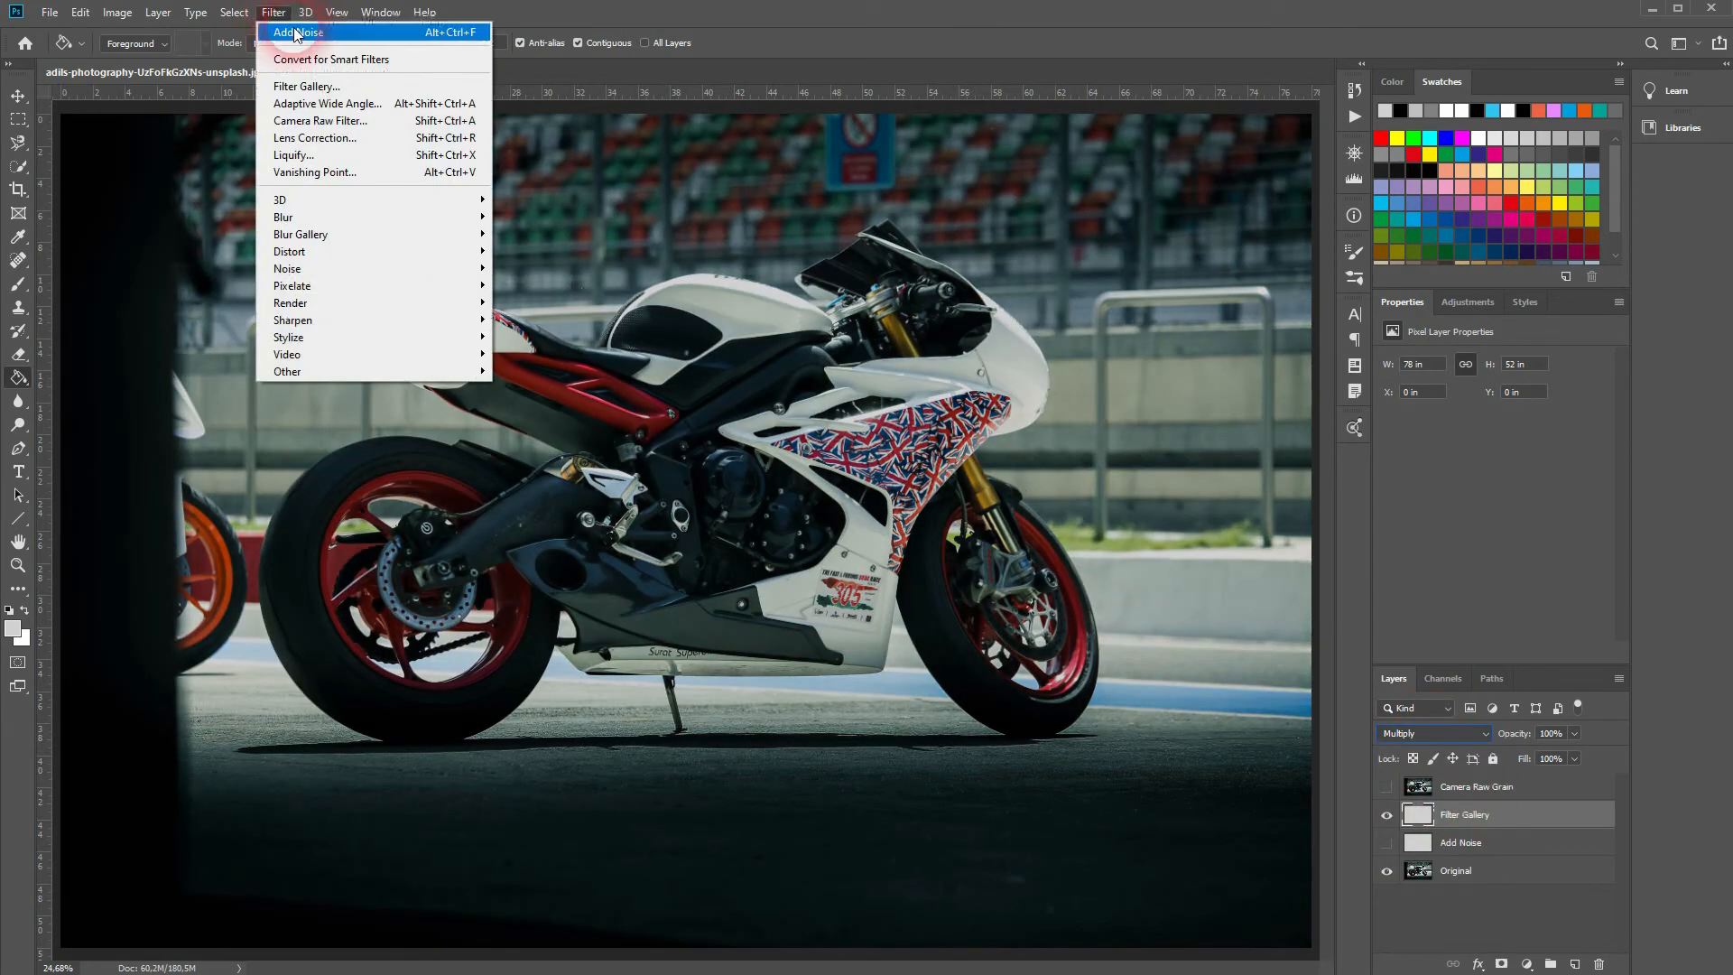
click(346, 88)
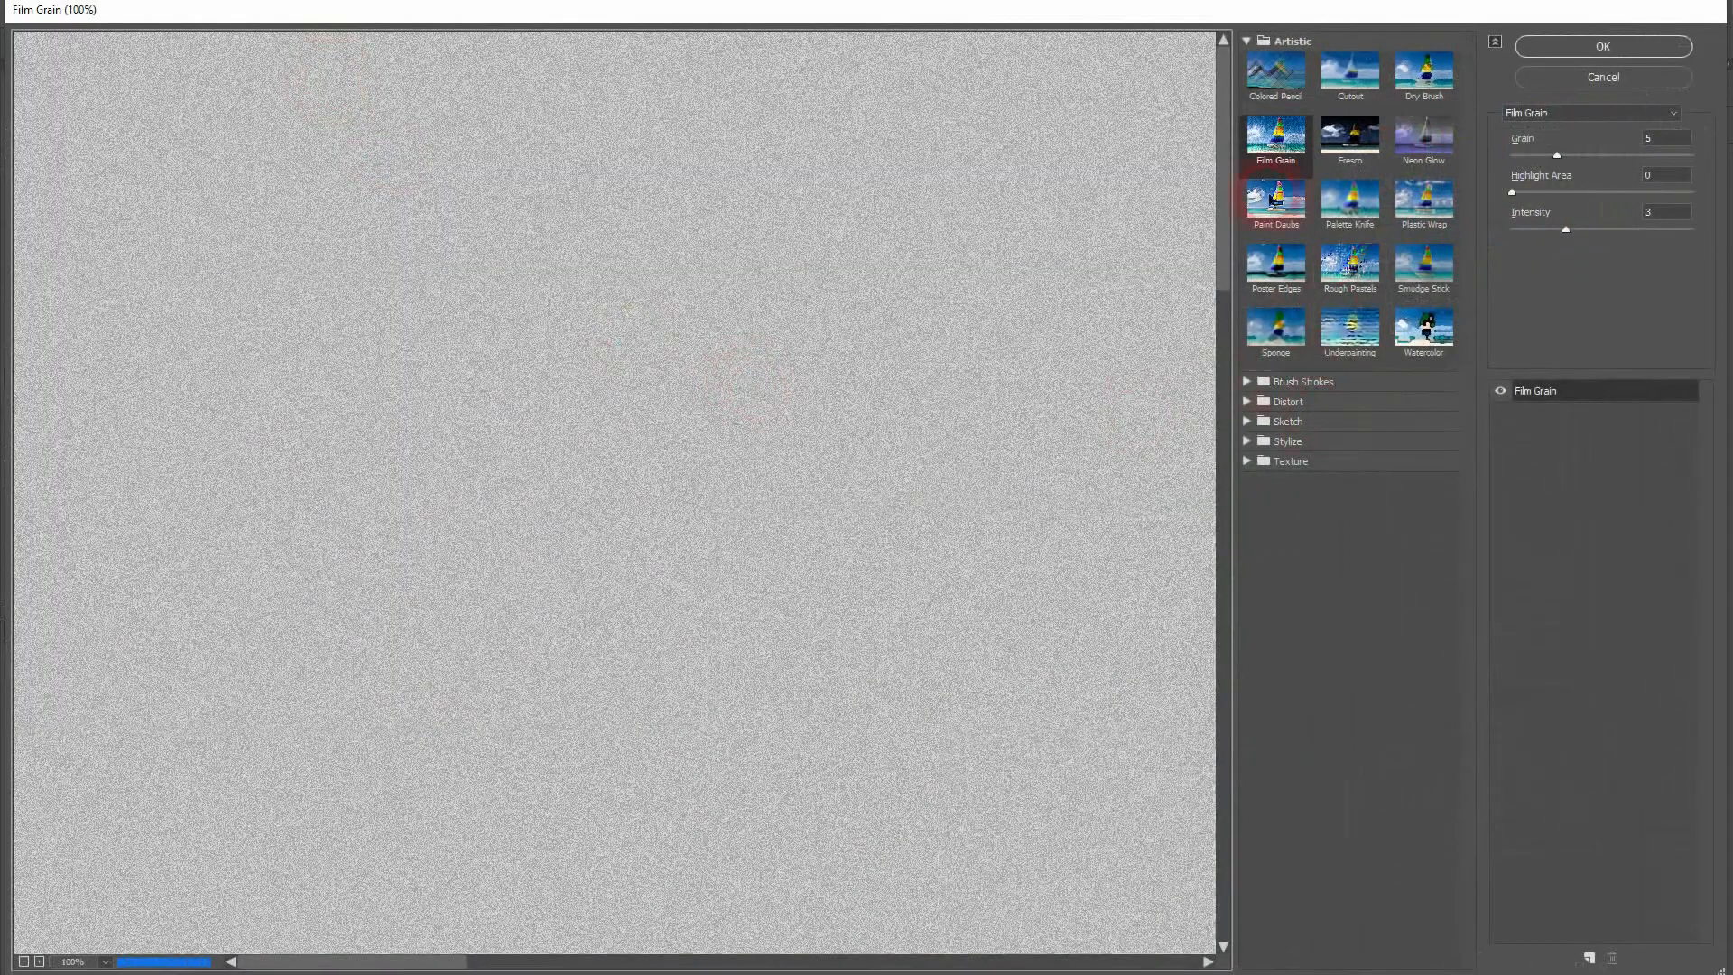
click(1290, 140)
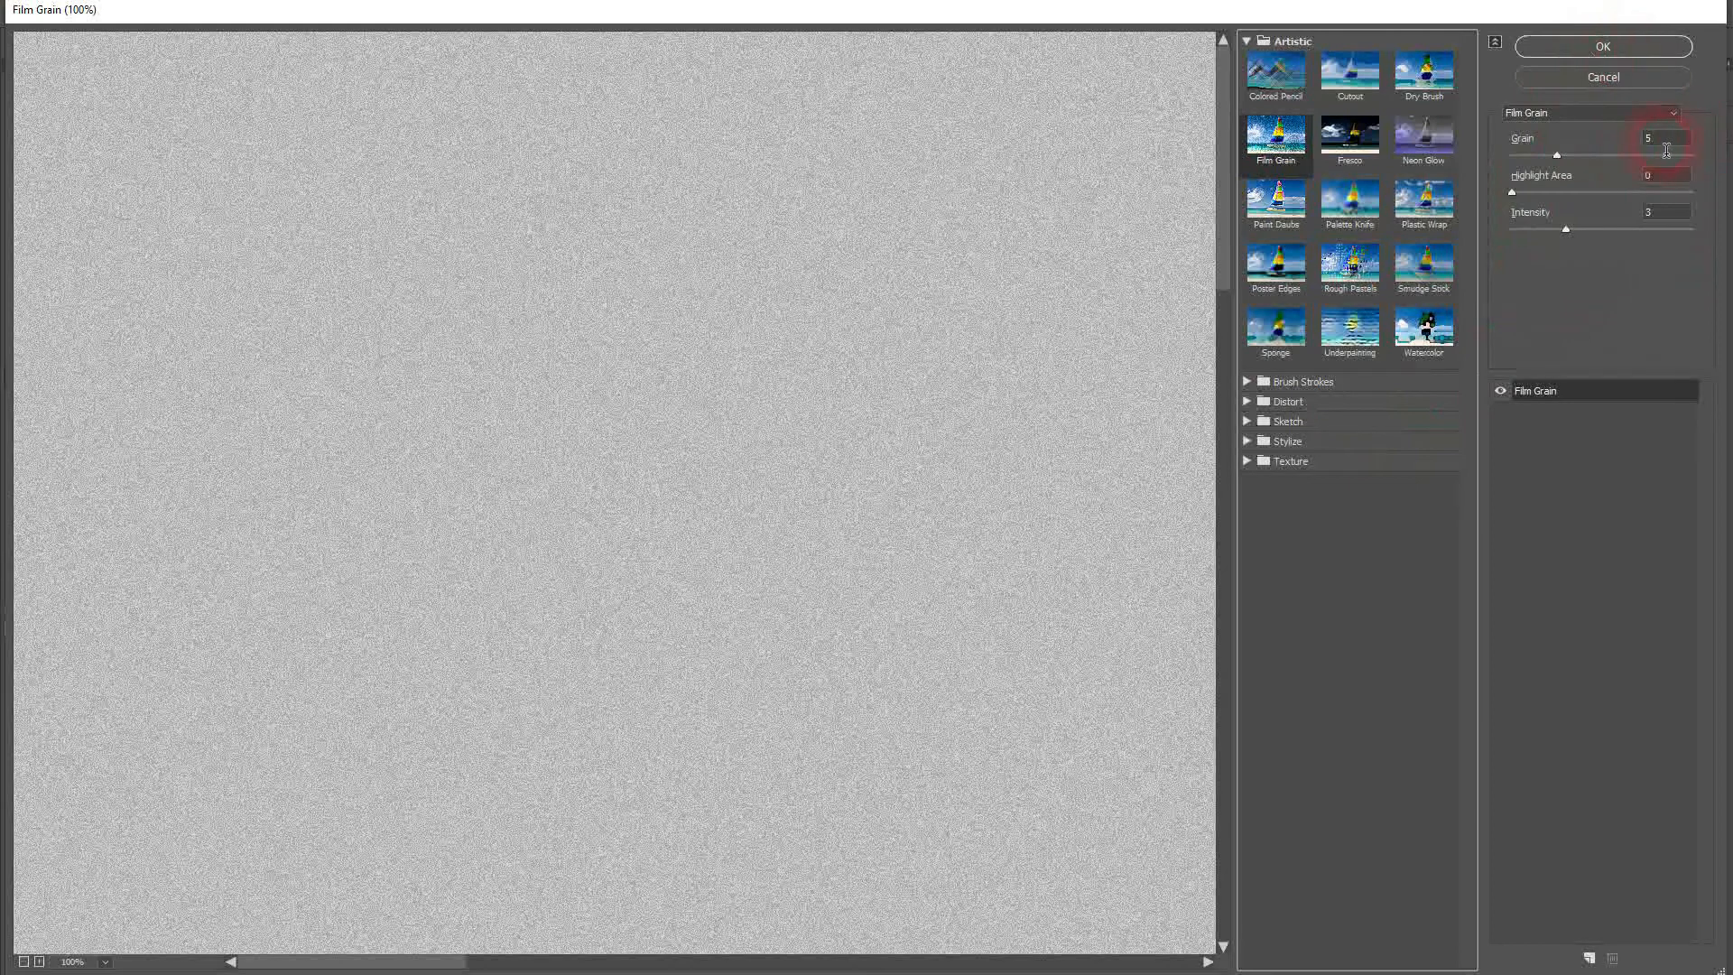
click(1648, 48)
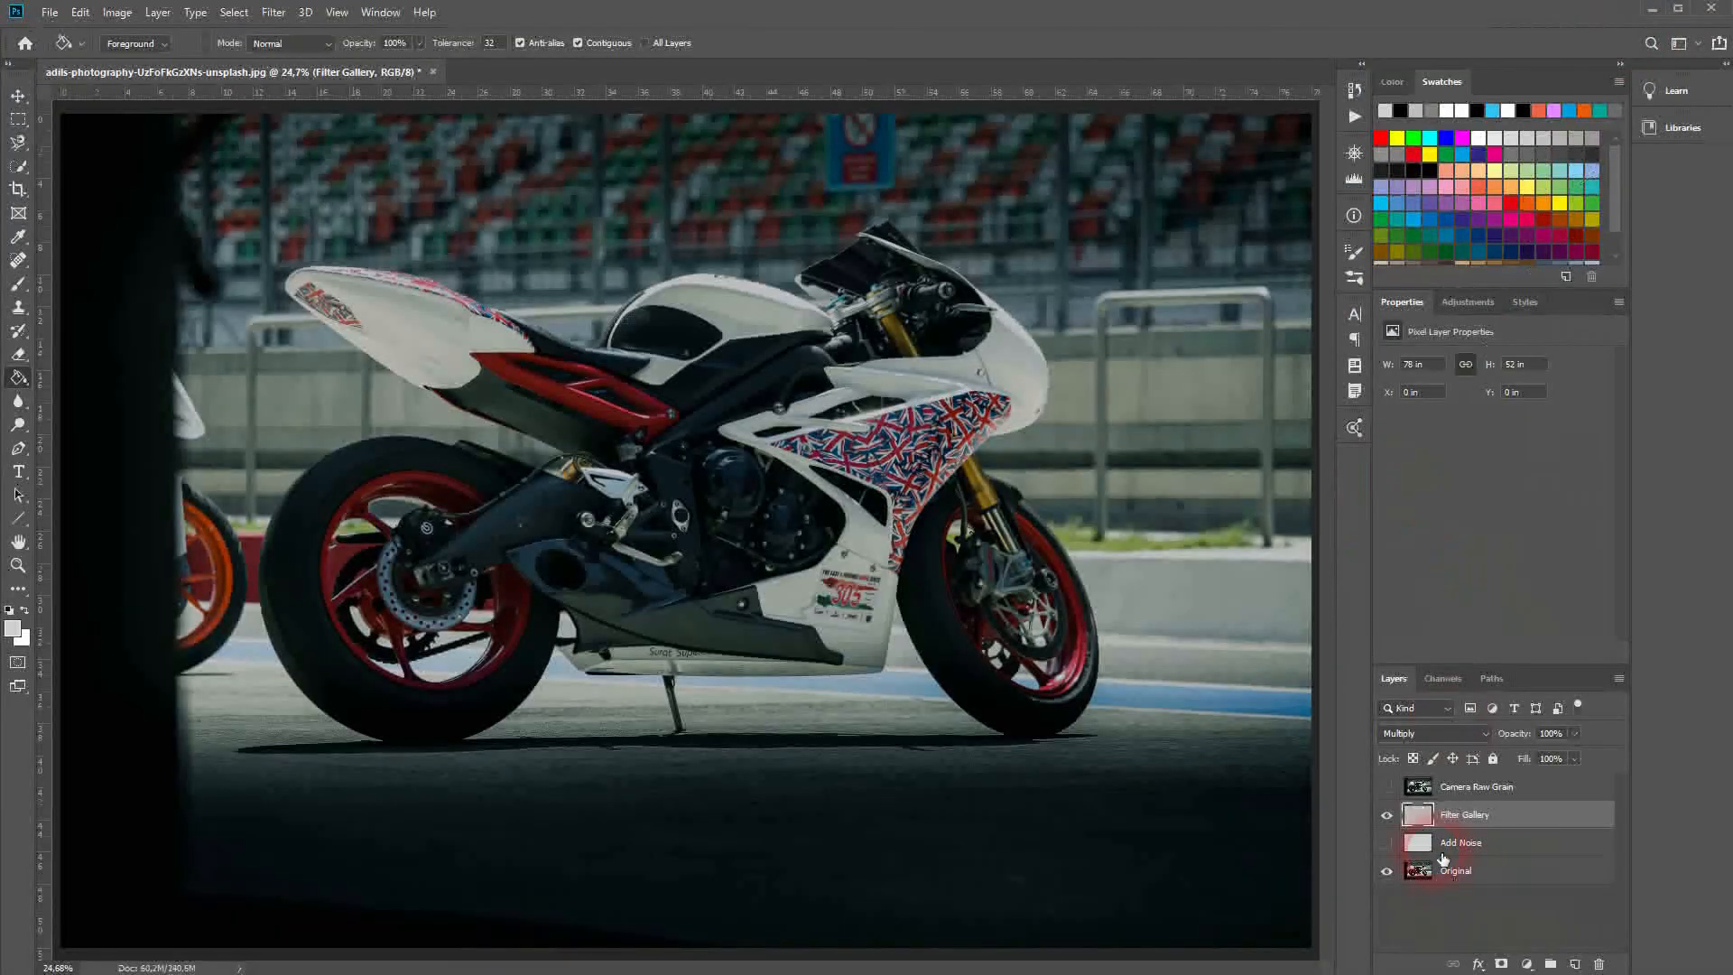
click(1390, 815)
click(1398, 817)
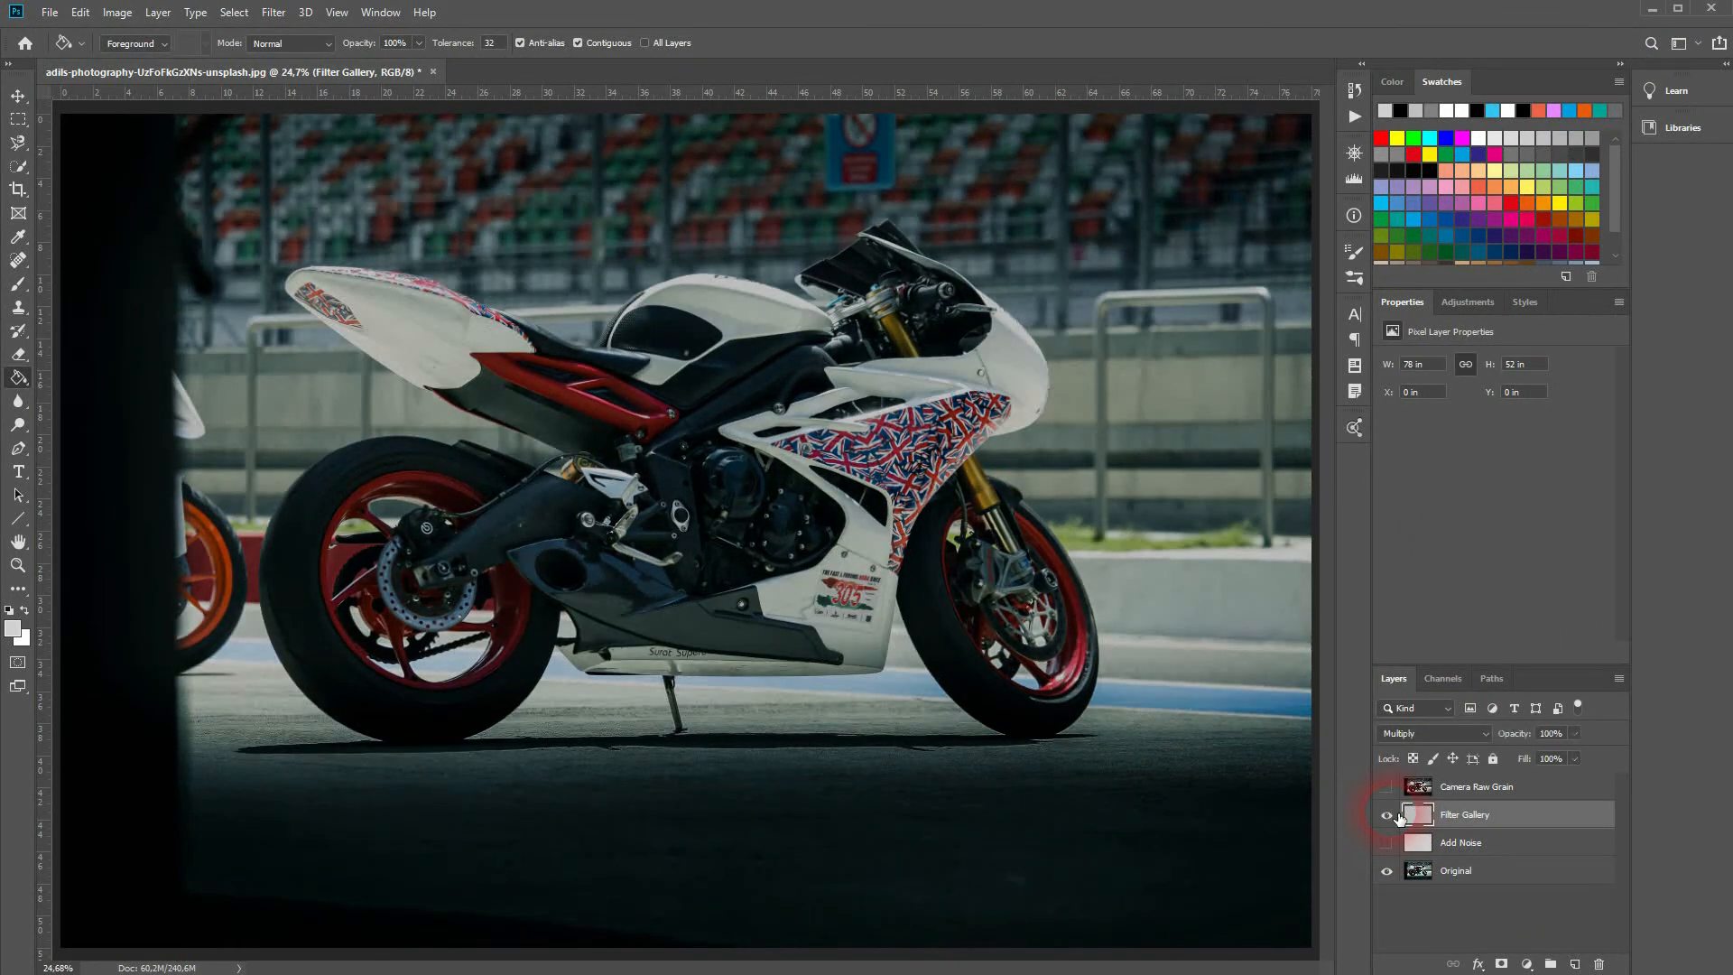
Lower the opacity of the Filter Gallery layer to 70%.
click(1526, 964)
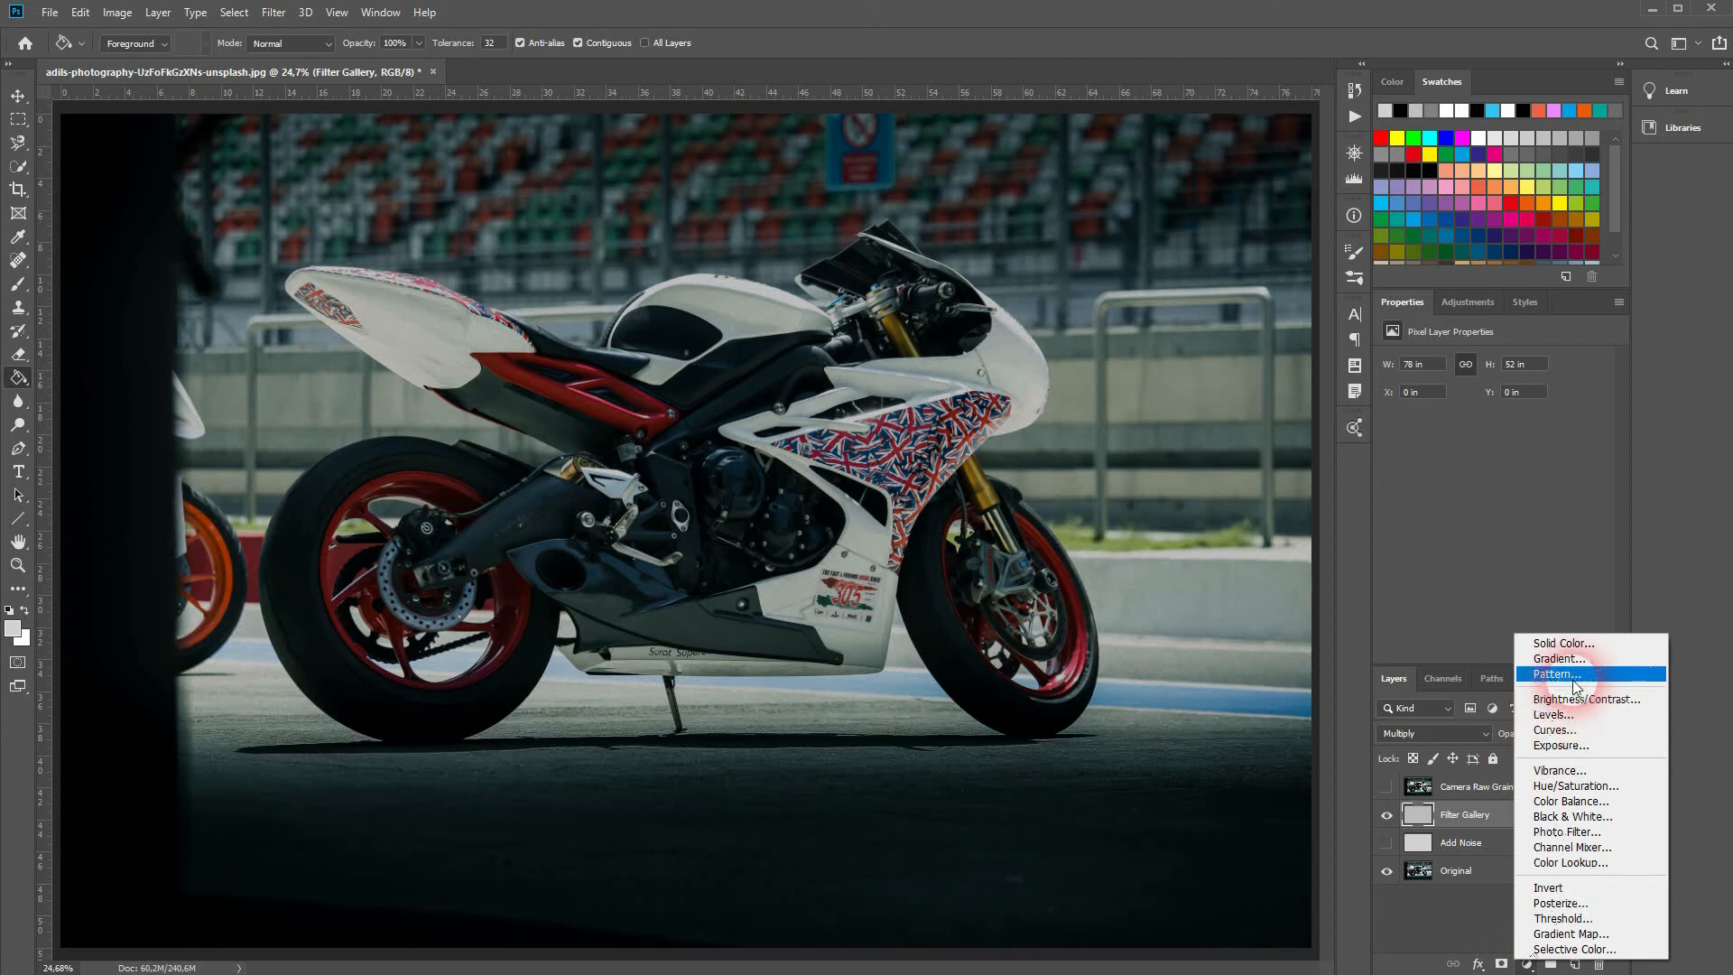
click(1411, 907)
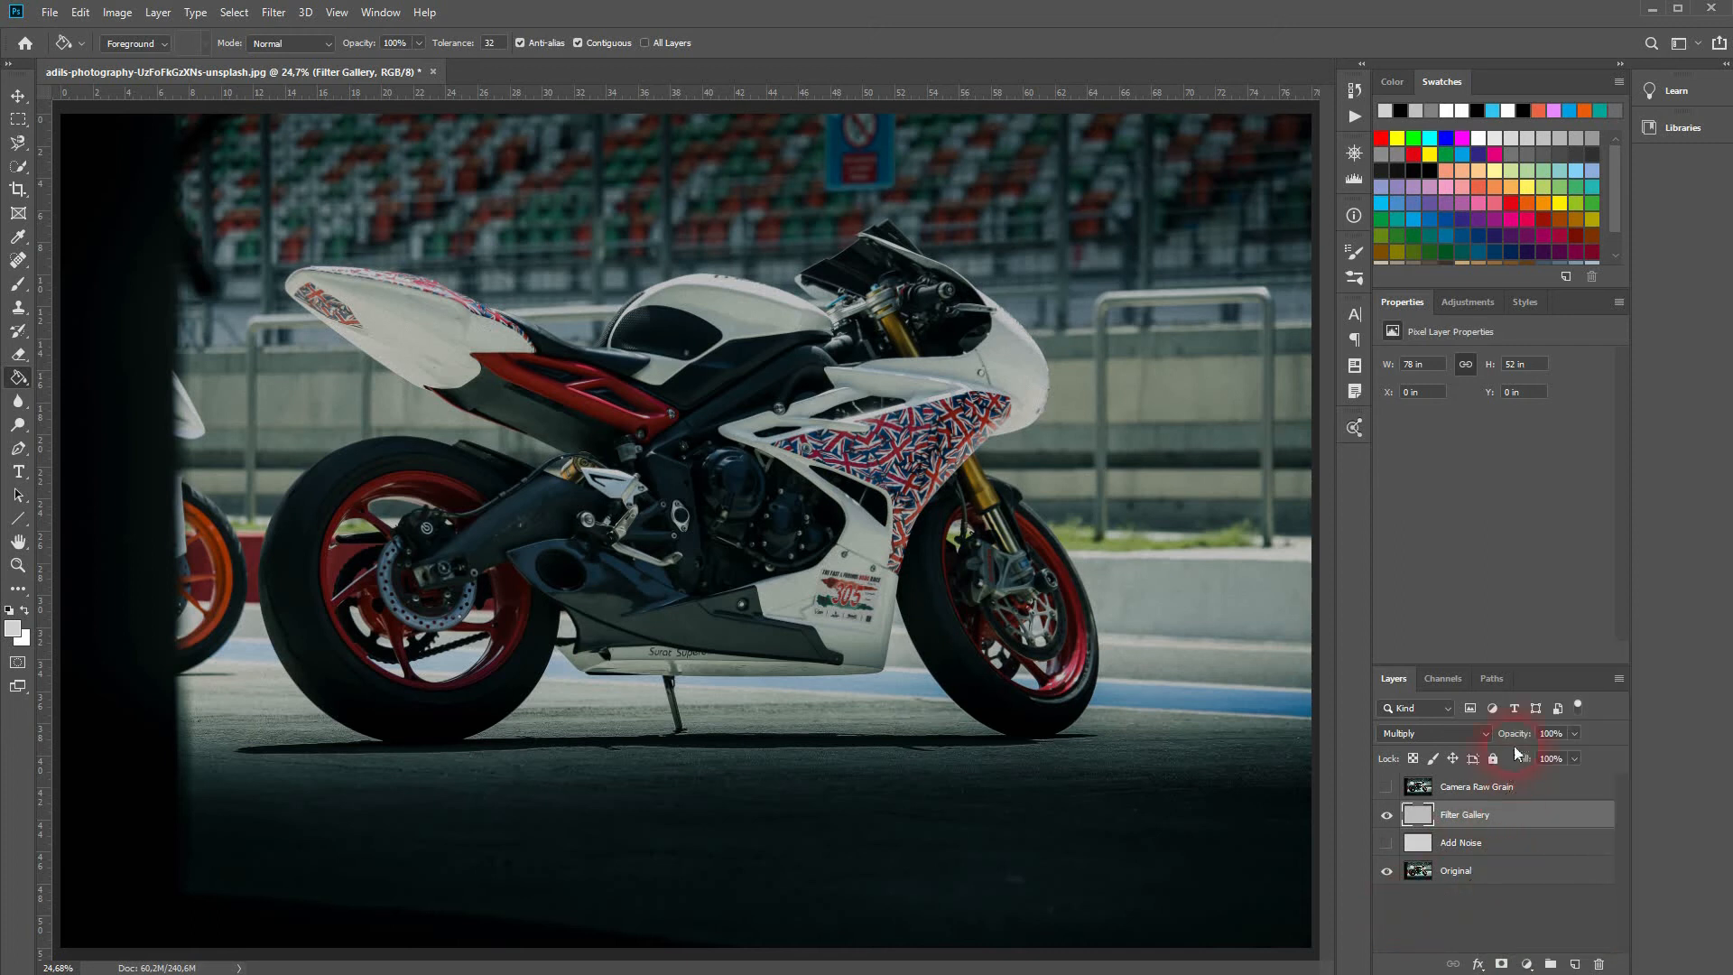
drag(1523, 739, 1497, 741)
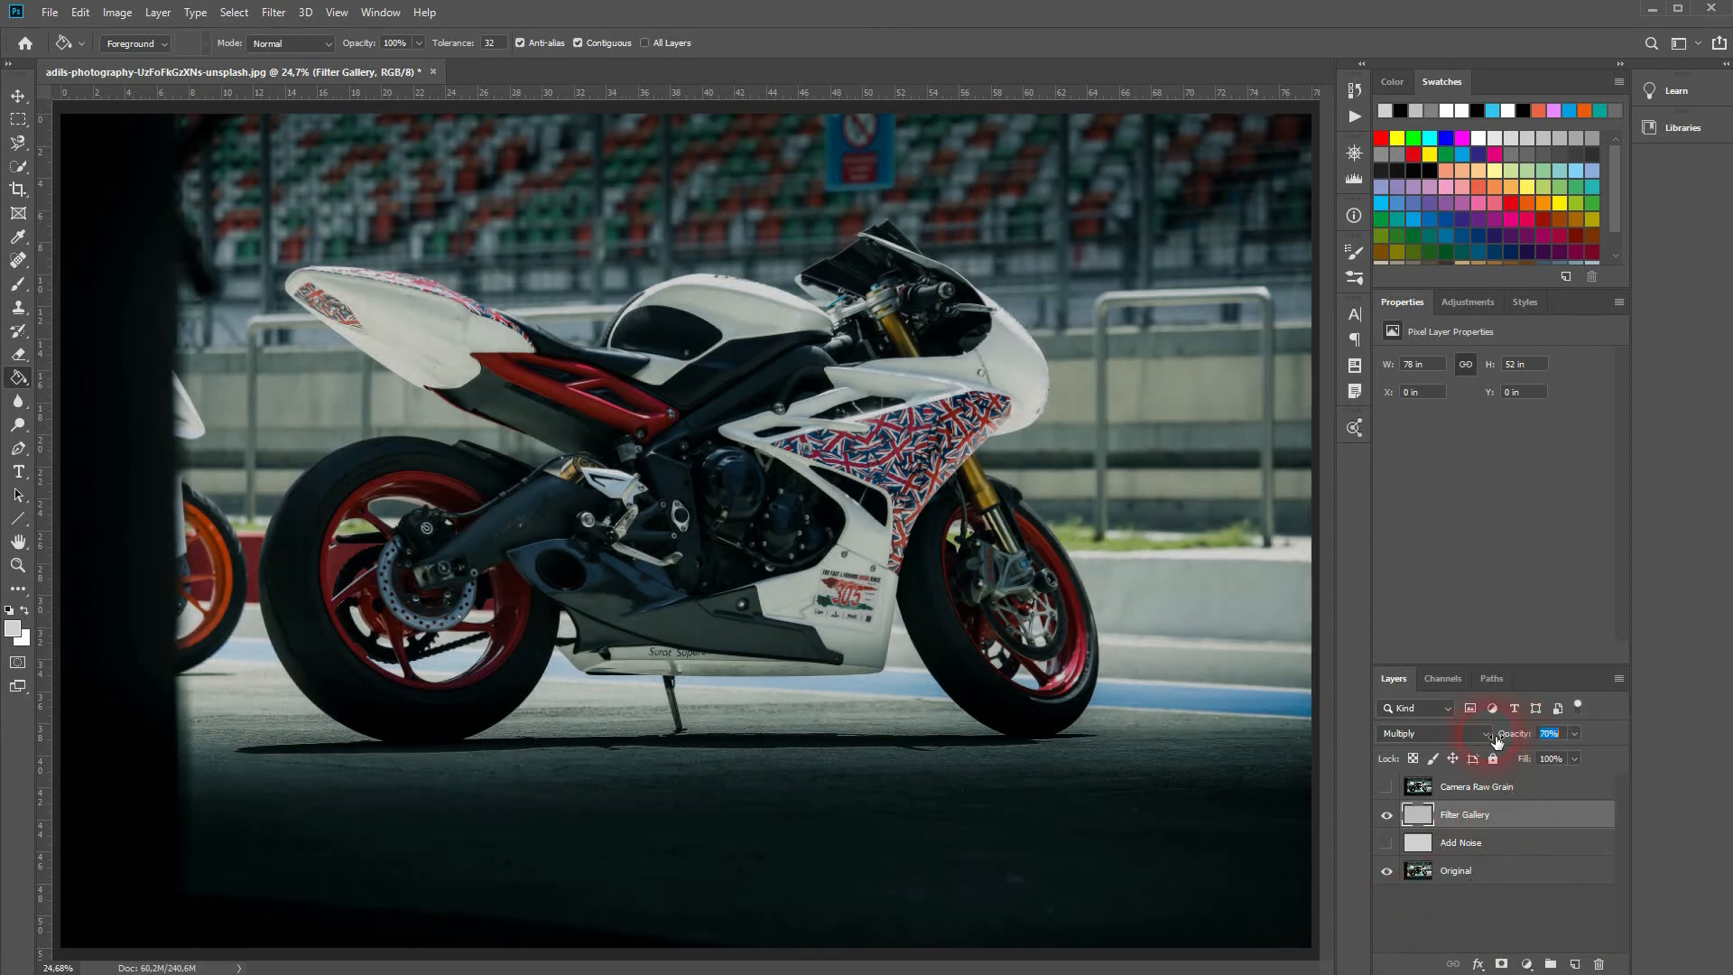
Select the Camera Raw Grain layer and make it visible.
click(1467, 789)
click(1388, 787)
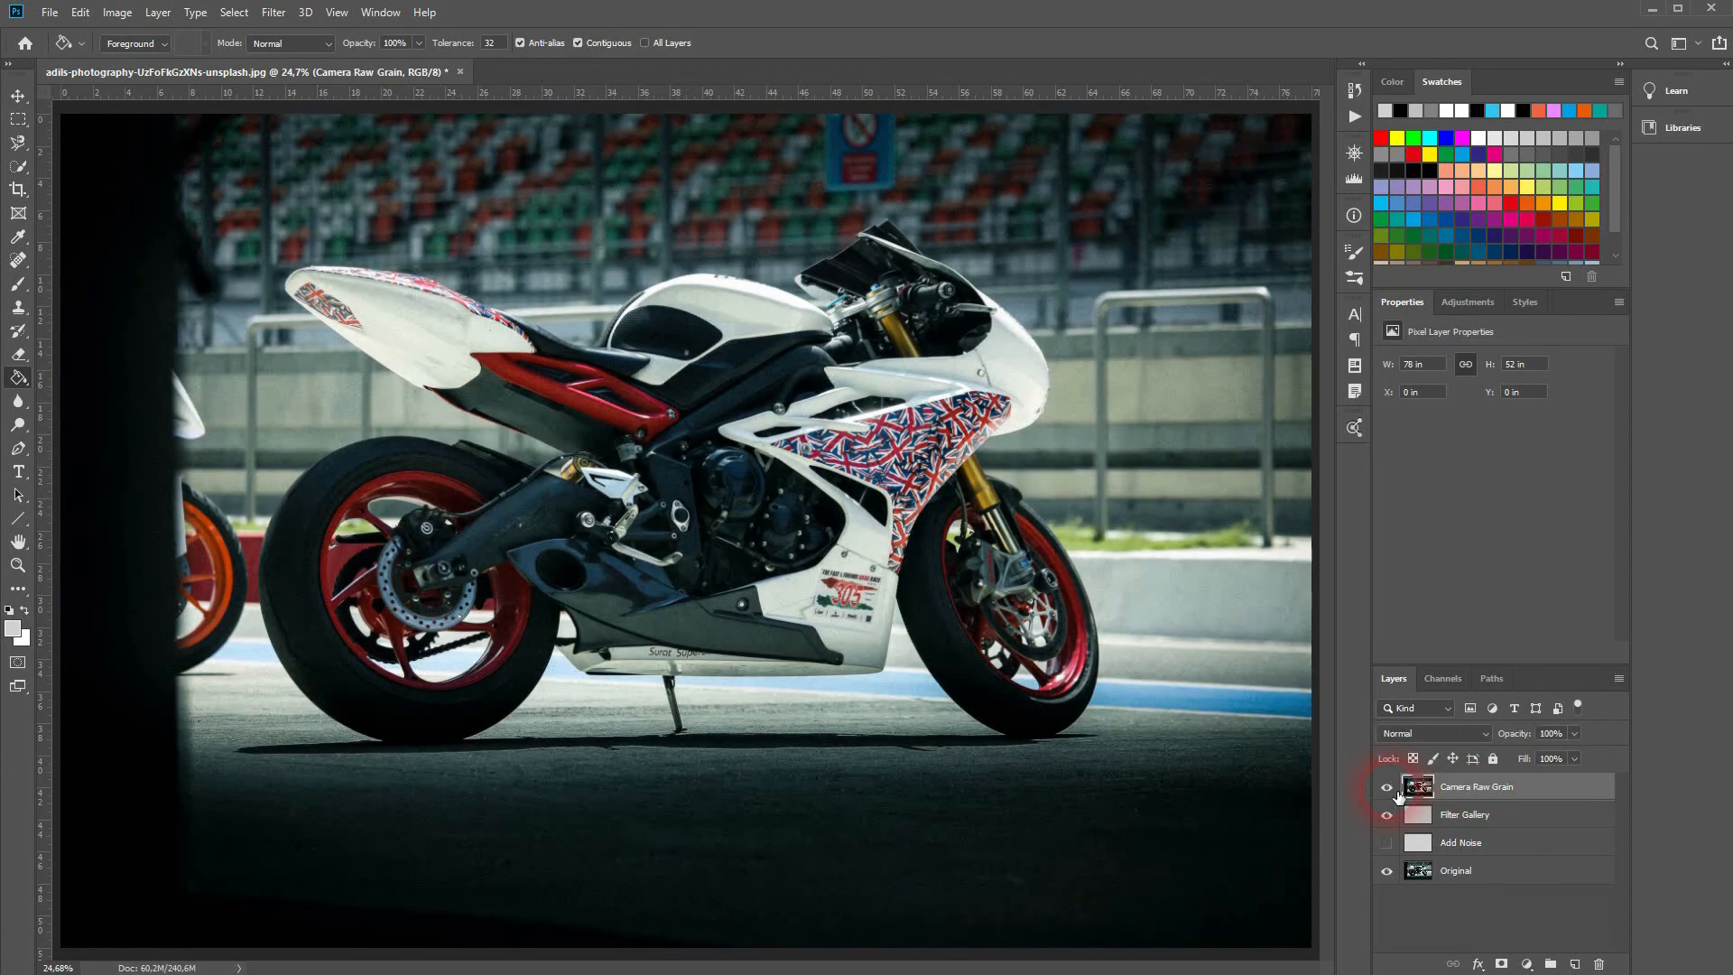